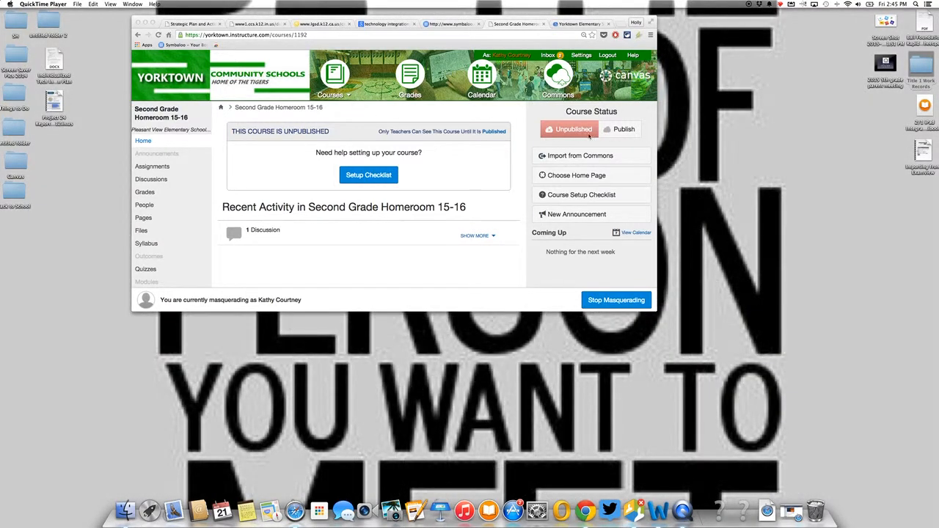
- Publish the Second Grade Homeroom 15-16 course and expand the browser window to full screen
left_click(623, 130)
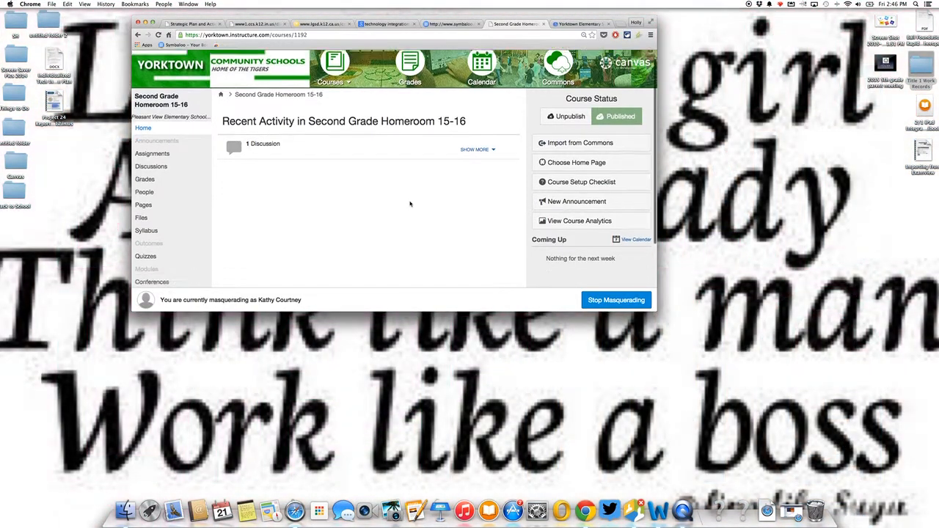
left_click(152, 23)
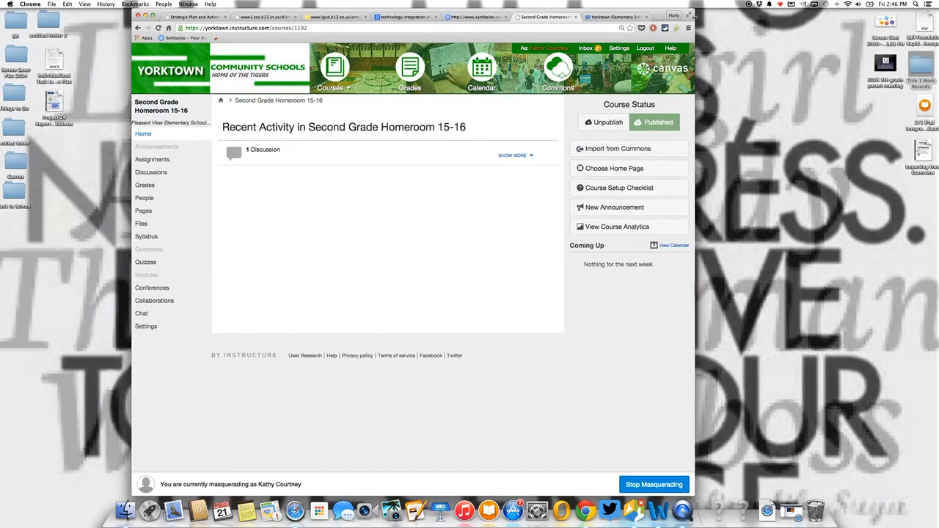
left_click(688, 14)
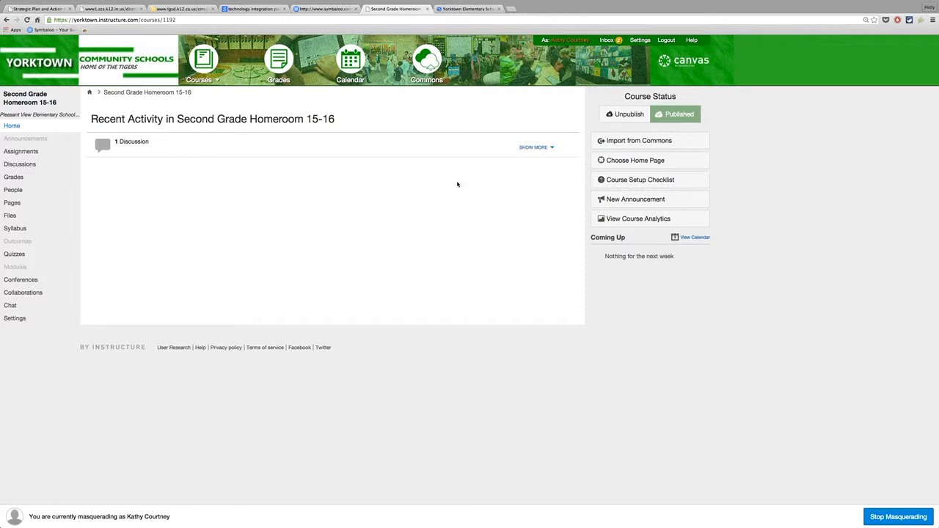
- Set the class welcome page as the front page in the course's list of pages
left_click(14, 205)
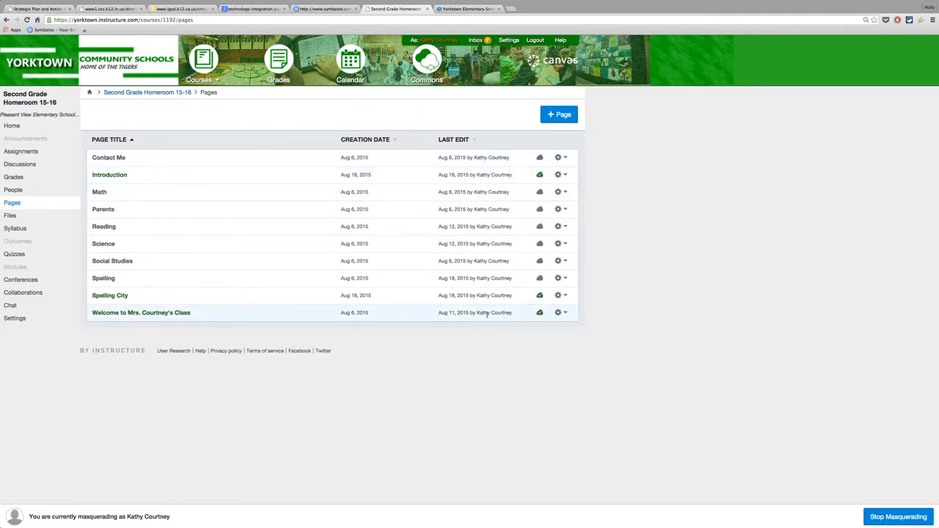
left_click(566, 315)
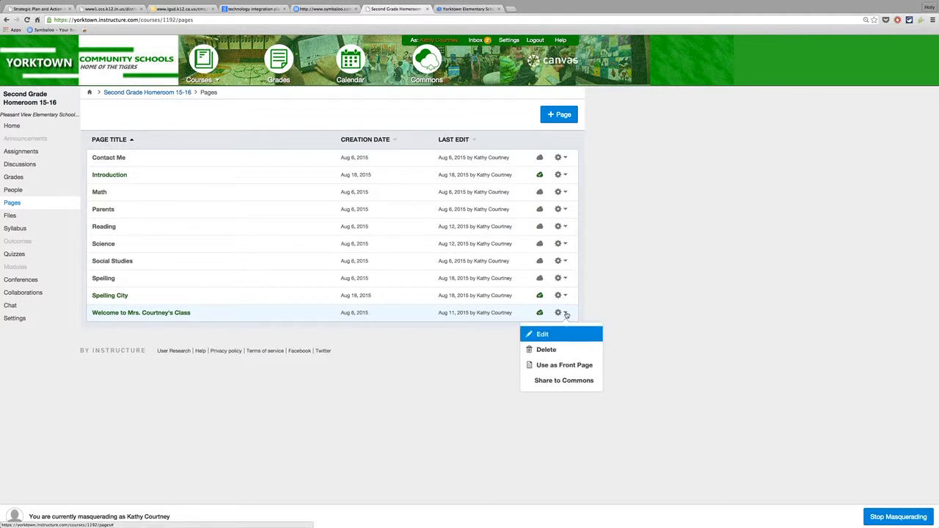
left_click(565, 366)
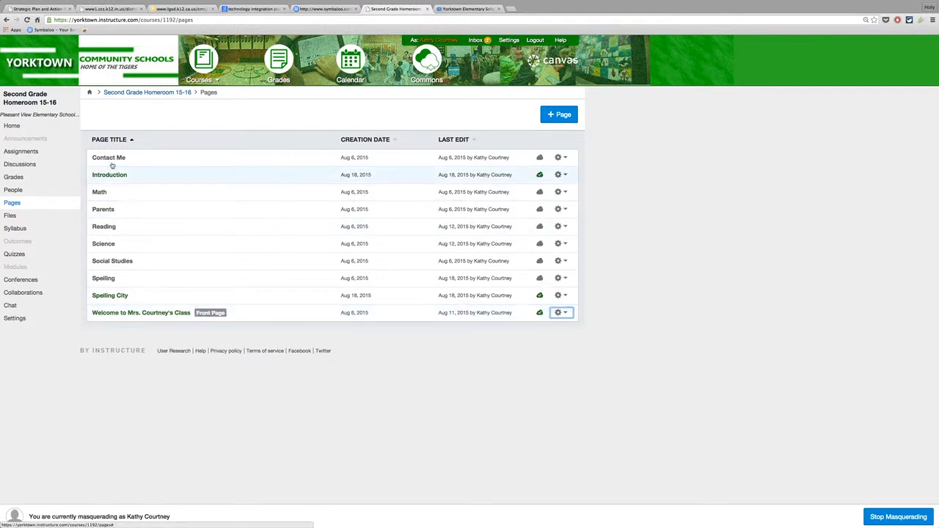
- Set the course home page to Pages Front Page, save the choice and review the home page
left_click(16, 127)
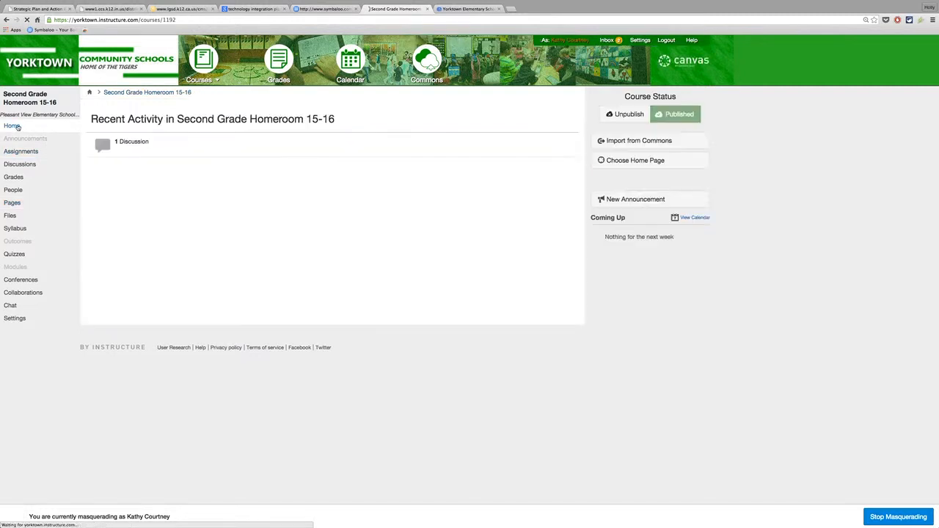
left_click(623, 162)
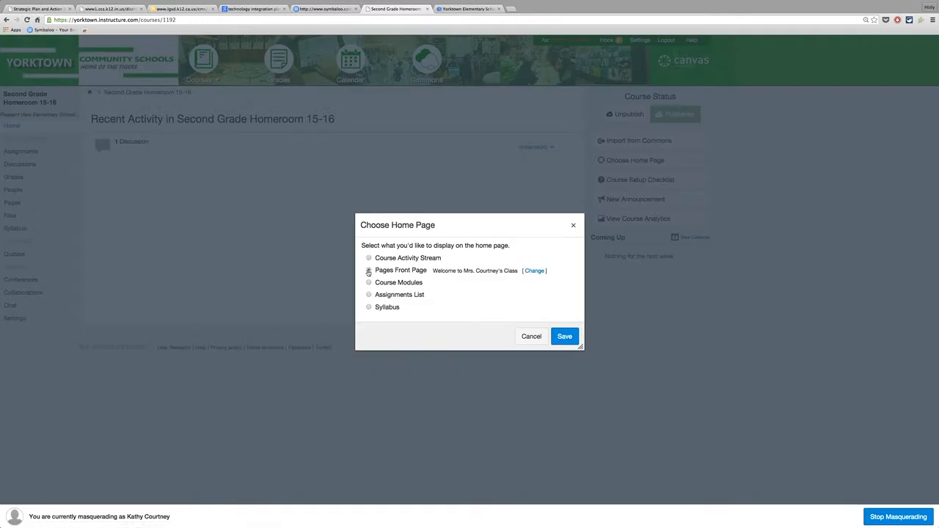
left_click(566, 337)
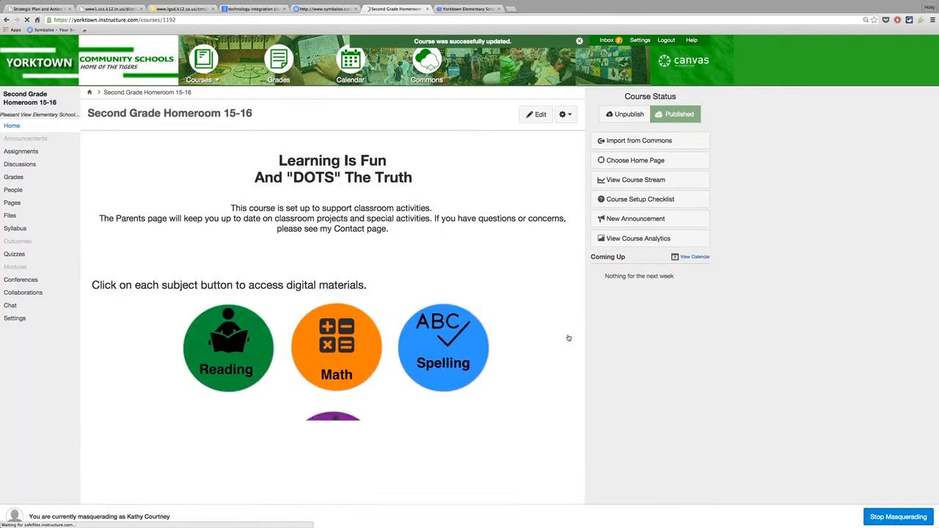
scroll(568, 337, "down", 3)
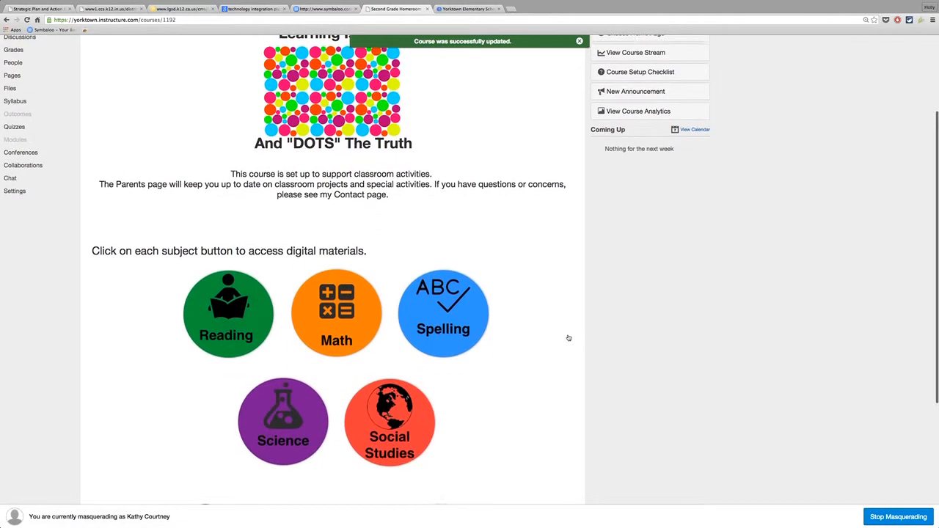
scroll(567, 338, "up", 3)
scroll(567, 338, "down", 4)
scroll(567, 338, "up", 4)
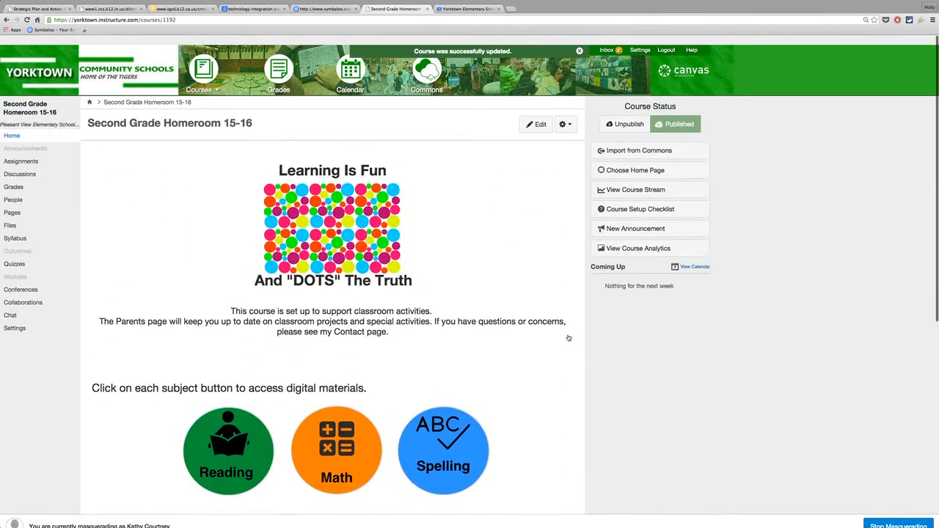
left_click(19, 127)
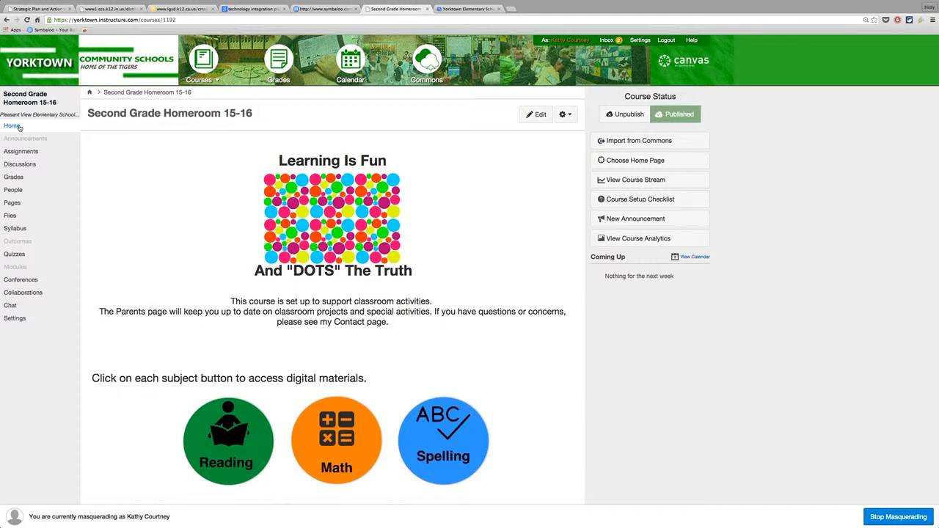
- Publish the Spelling, Science, Social Studies, Reading, Parents, Contact Me and Math pages from the full page list
left_click(13, 203)
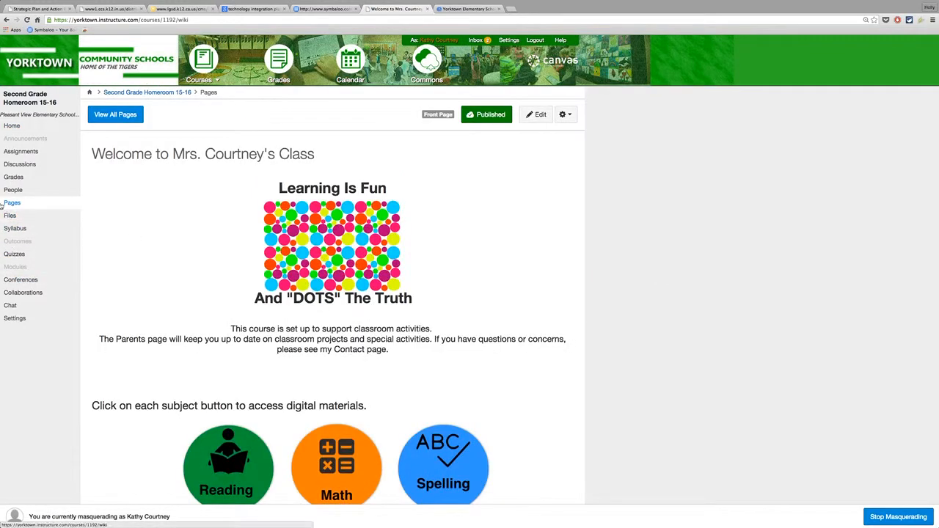
scroll(310, 306, "down", 3)
scroll(286, 278, "up", 3)
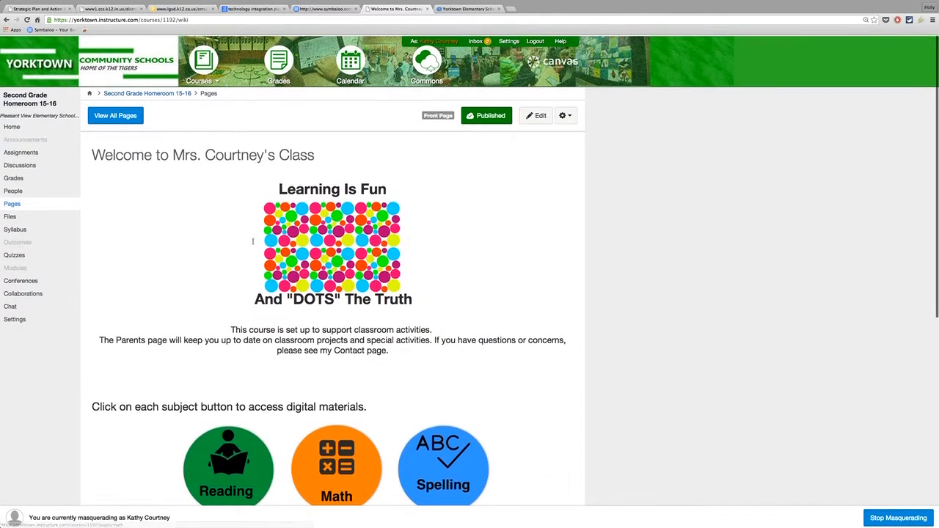
left_click(116, 115)
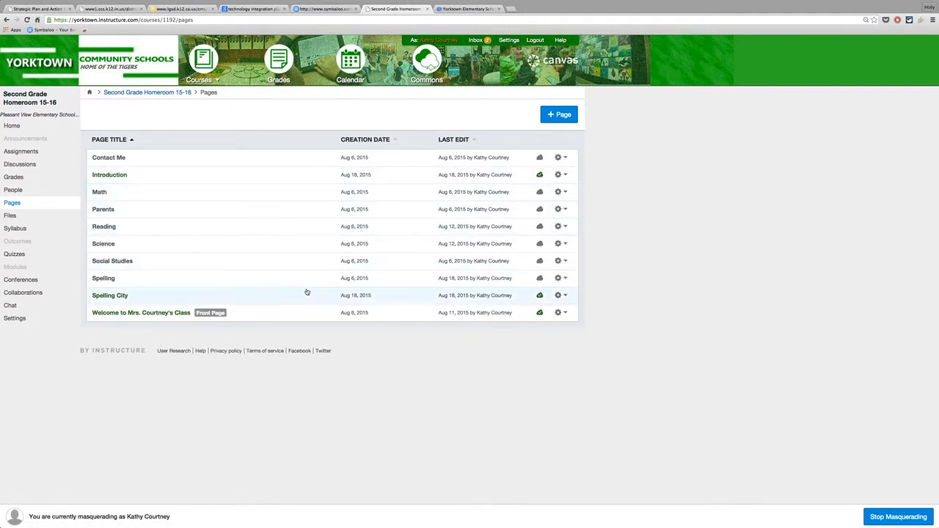
left_click(539, 279)
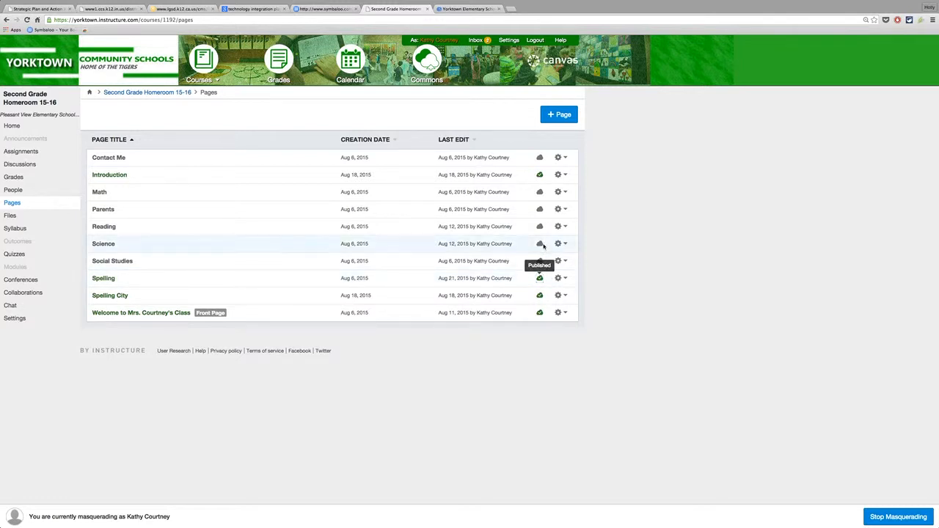
left_click(540, 243)
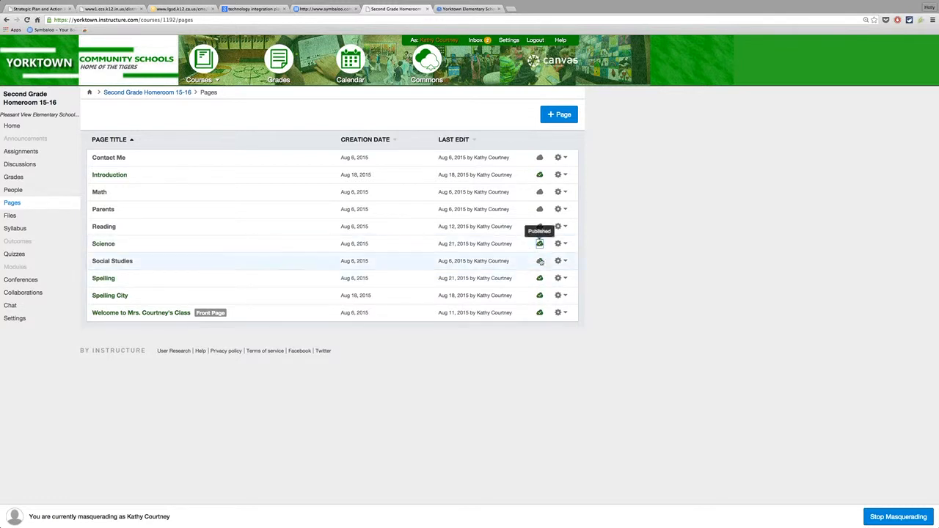
left_click(539, 261)
left_click(540, 227)
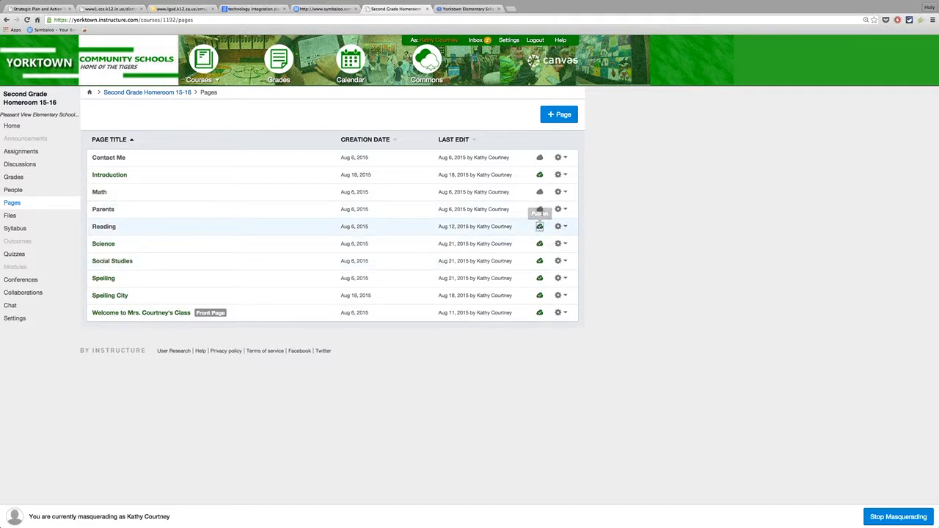
left_click(539, 210)
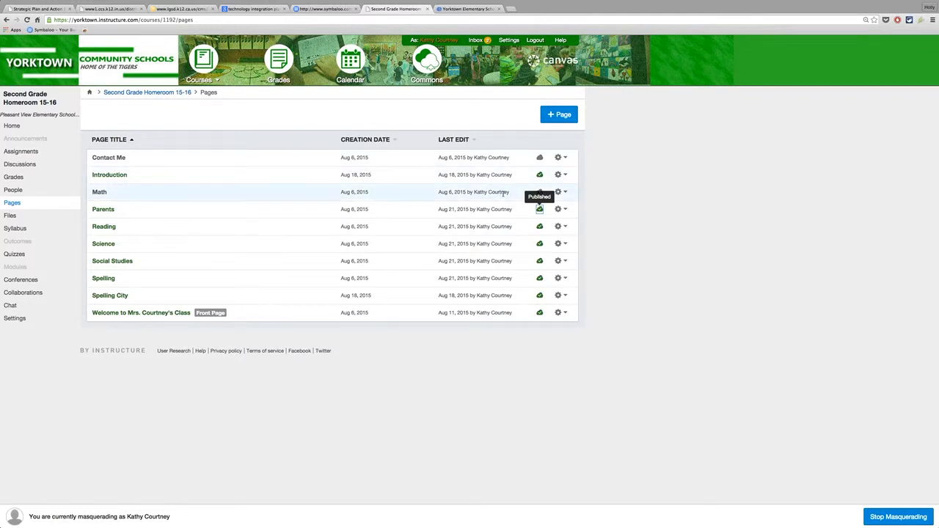
left_click(539, 159)
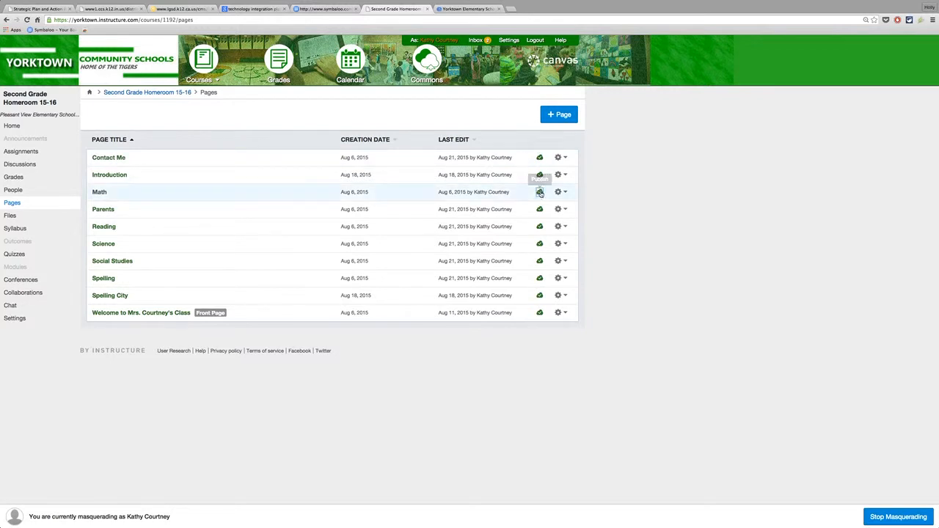
left_click(539, 192)
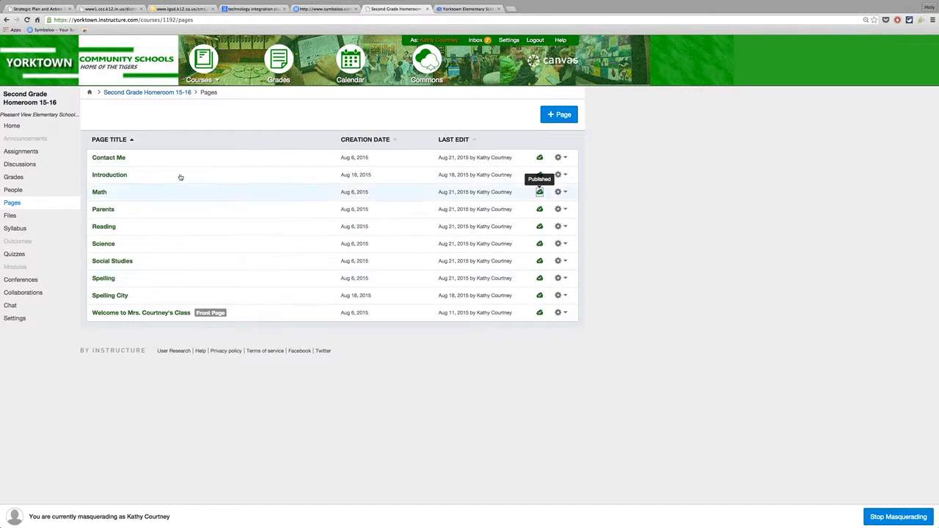
- Open the class welcome page and examine its heading image, subject buttons, and Parents and Contact buttons
left_click(154, 314)
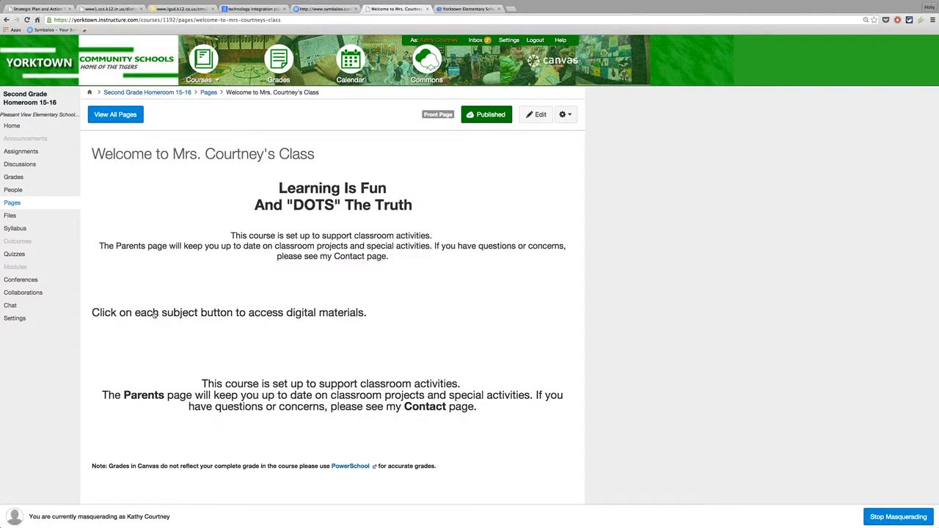
scroll(270, 348, "down", 3)
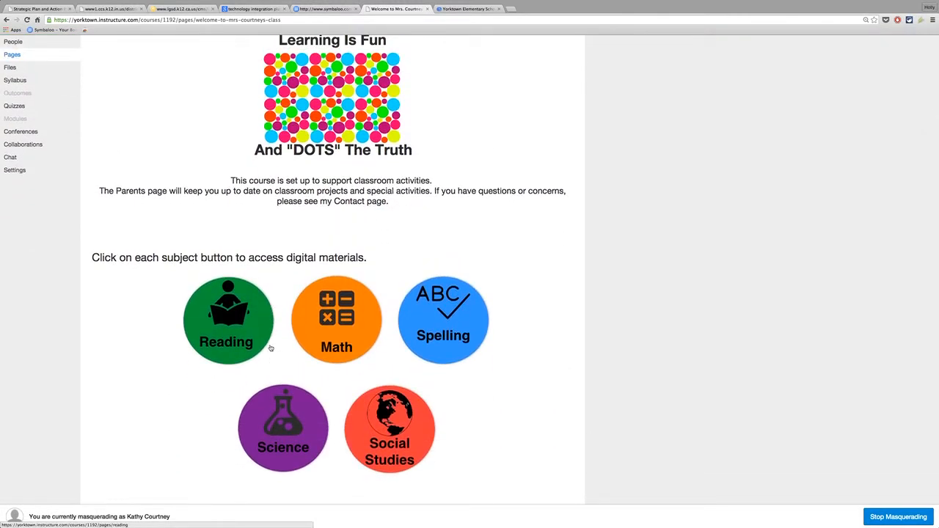
scroll(270, 348, "down", 2)
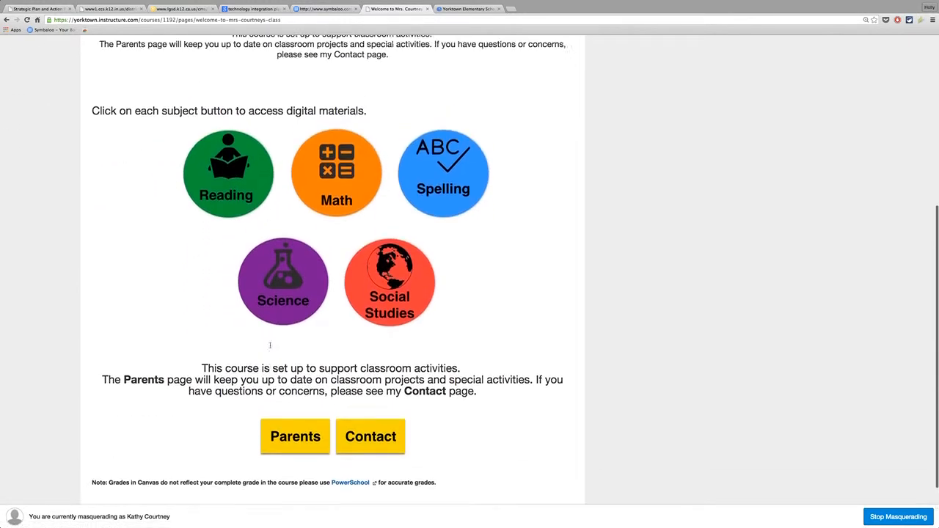
scroll(270, 349, "up", 5)
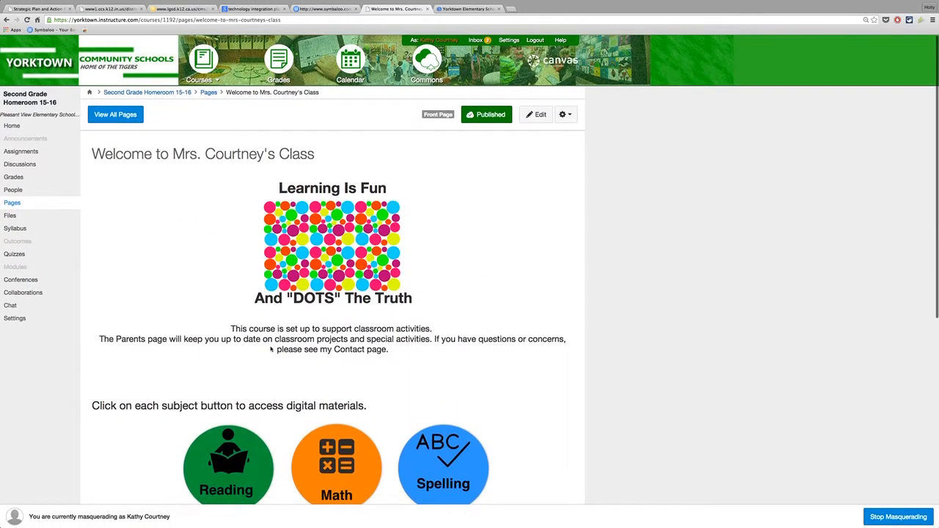
scroll(270, 350, "down", 4)
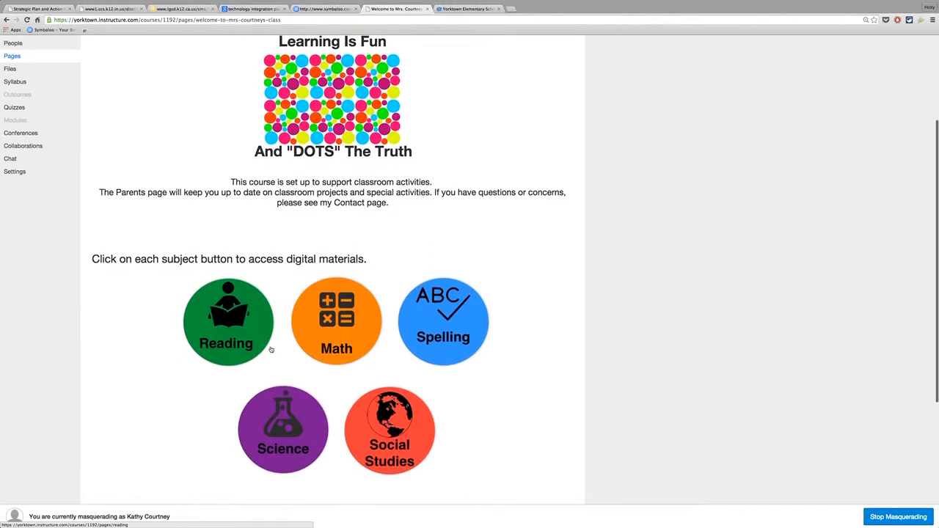
scroll(270, 349, "up", 3)
scroll(270, 347, "up", 2)
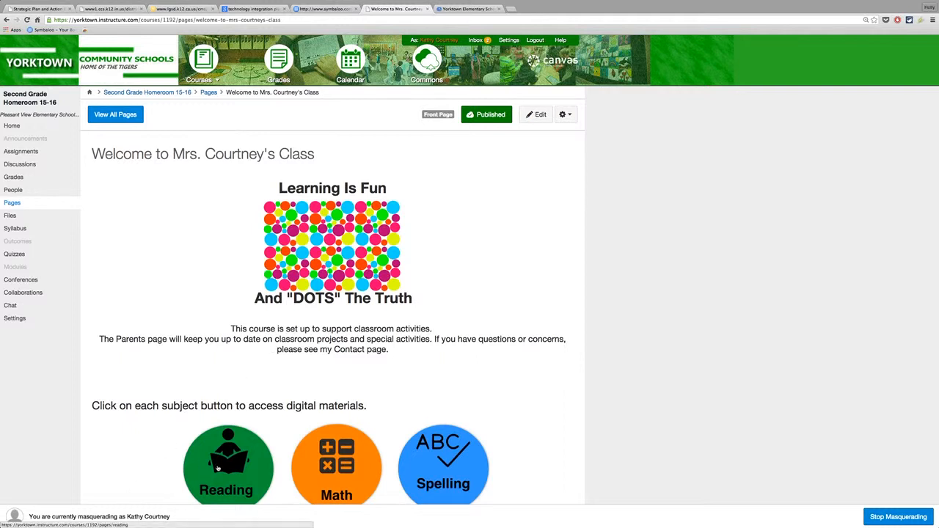
scroll(439, 483, "down", 1)
scroll(439, 483, "down", 3)
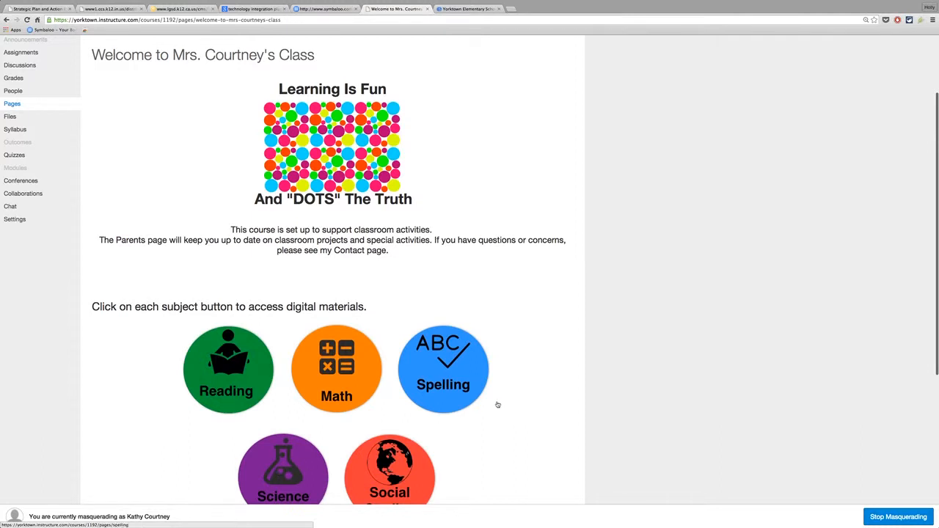
scroll(462, 404, "up", 4)
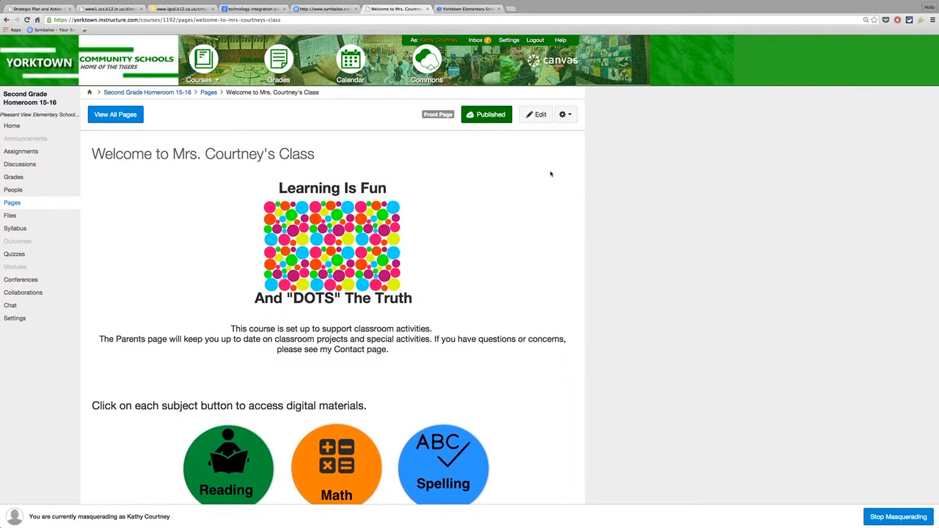
- Open the class welcome page for editing and delete a blank line above "Click on each subject button to access digital materials."
left_click(538, 115)
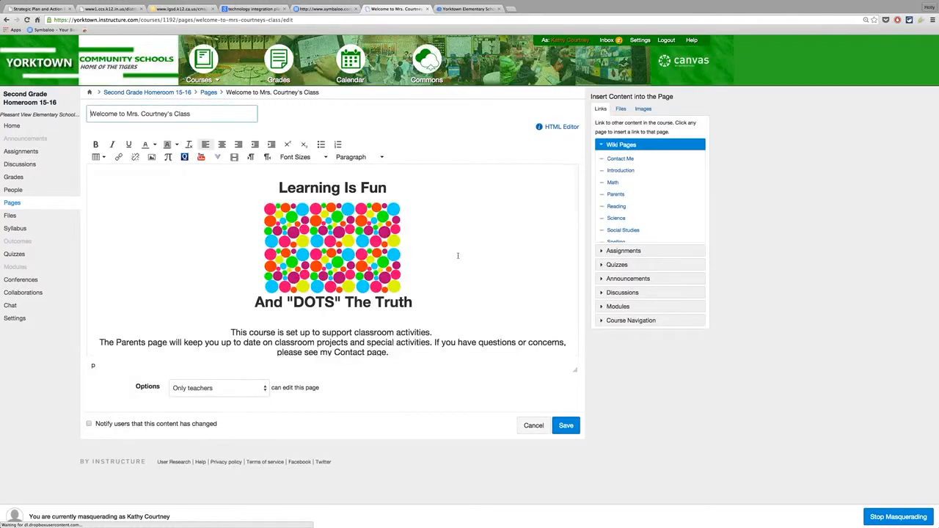
scroll(373, 343, "down", 5)
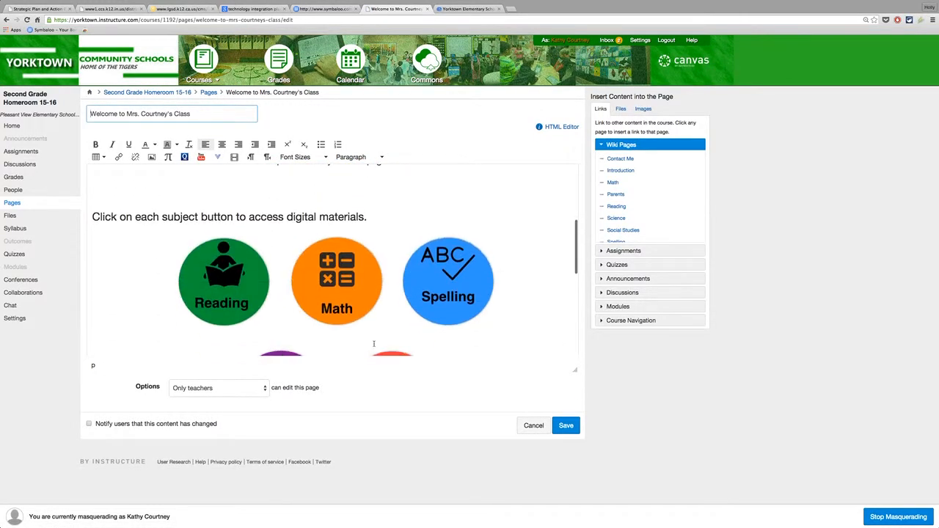
scroll(373, 343, "up", 2)
left_click(221, 241)
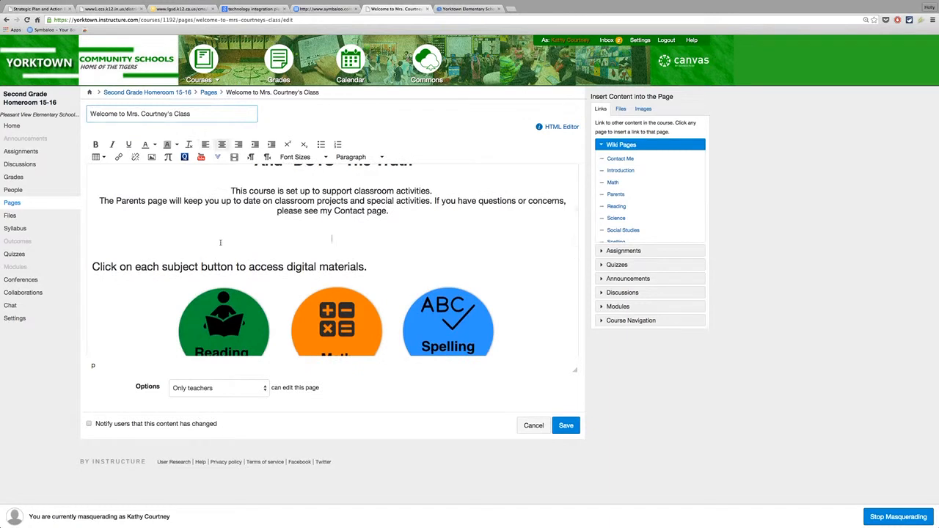
key("BackSpace")
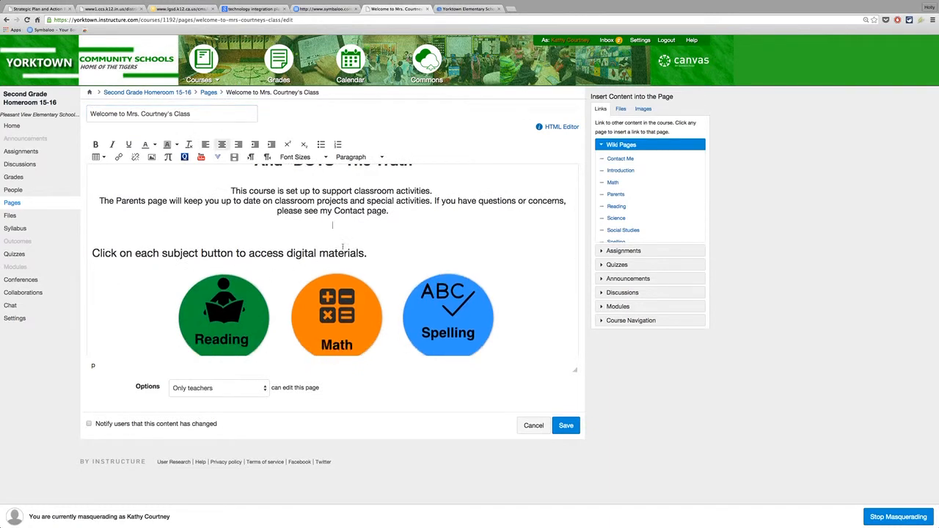
- Insert two blank lines between the "Click on each subject button to access digital materials." sentence and the subject buttons
left_click(370, 251)
key("Return")
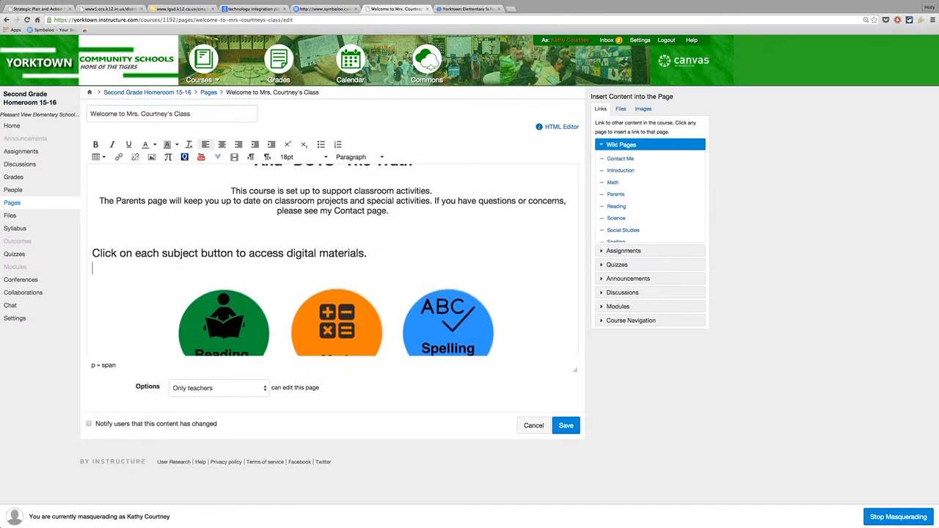
key("Return")
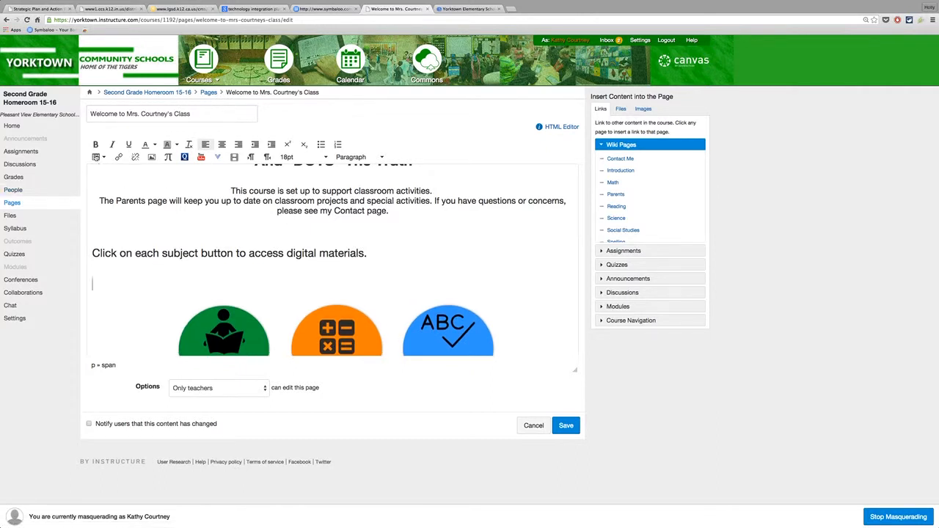
- Insert a table with five columns and one row on the blank line above the subject buttons
left_click(99, 159)
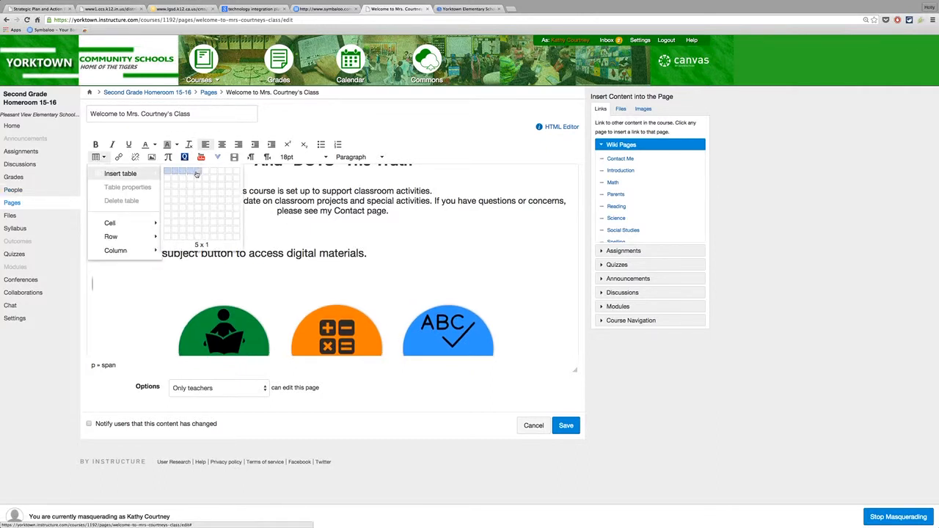
left_click(197, 174)
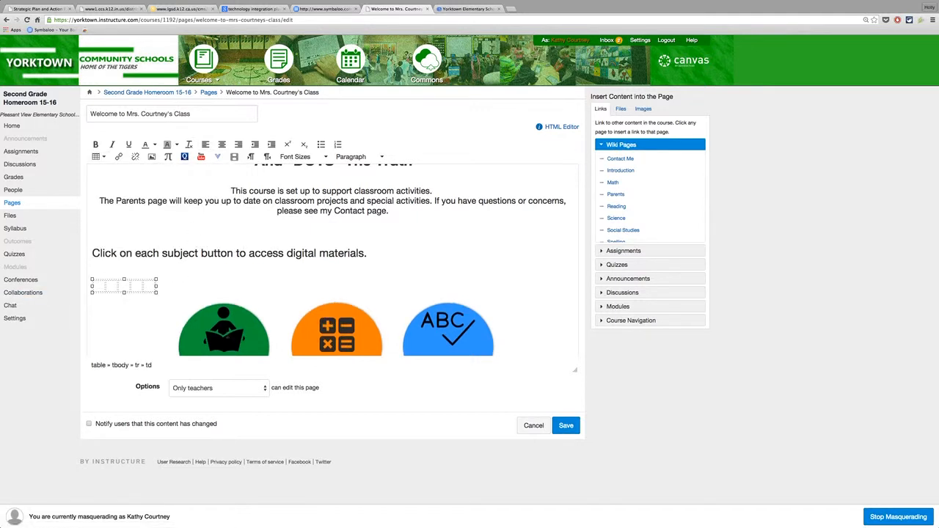
- Move the Reading button into the first cell of the five-column table and shrink it to a small icon
left_click(224, 329)
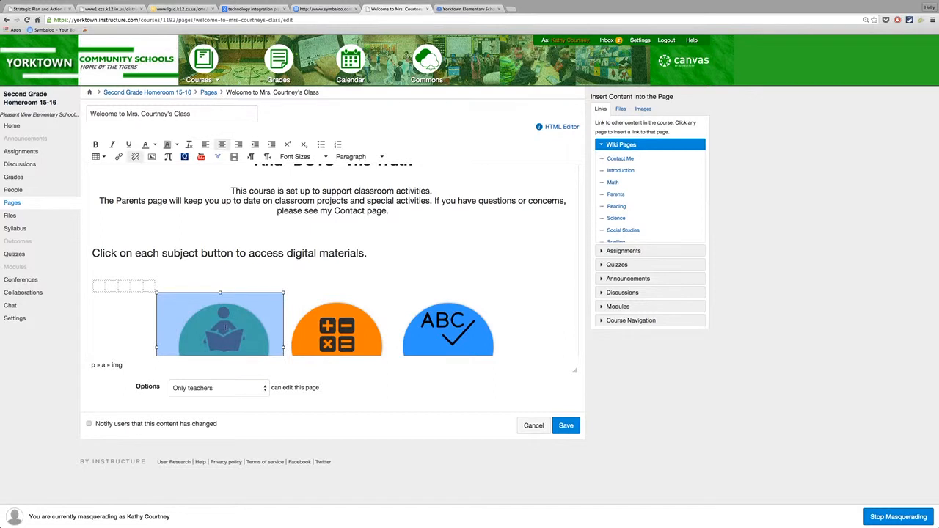
key("Delete")
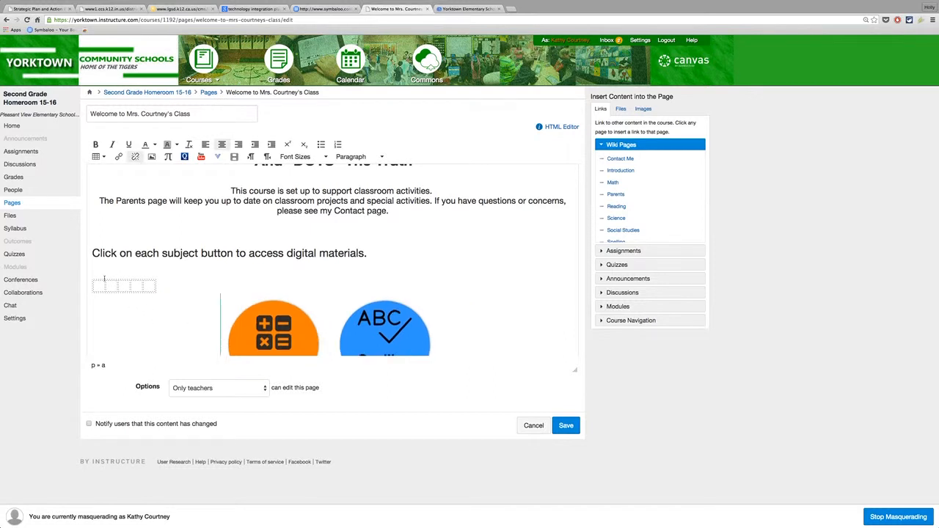
left_click(100, 284)
key("ctrl+v")
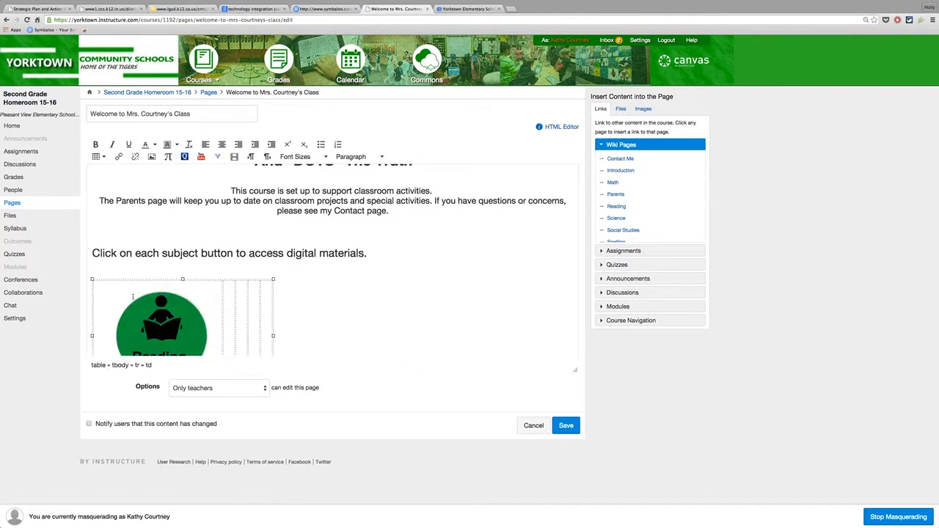
left_click(186, 296)
left_click_drag(221, 282, 166, 299)
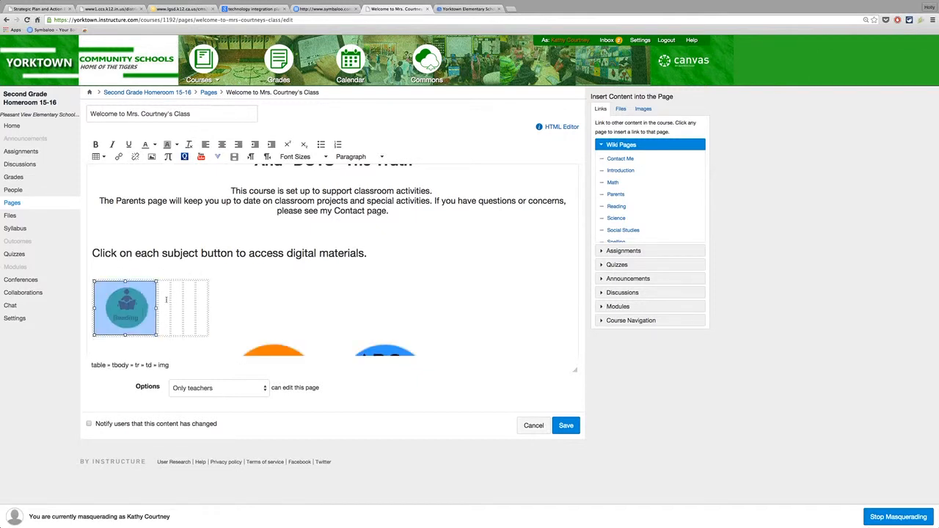
- Move the Math button into the second table cell and shrink it to about the Reading button's size
scroll(293, 330, "down", 3)
left_click(290, 314)
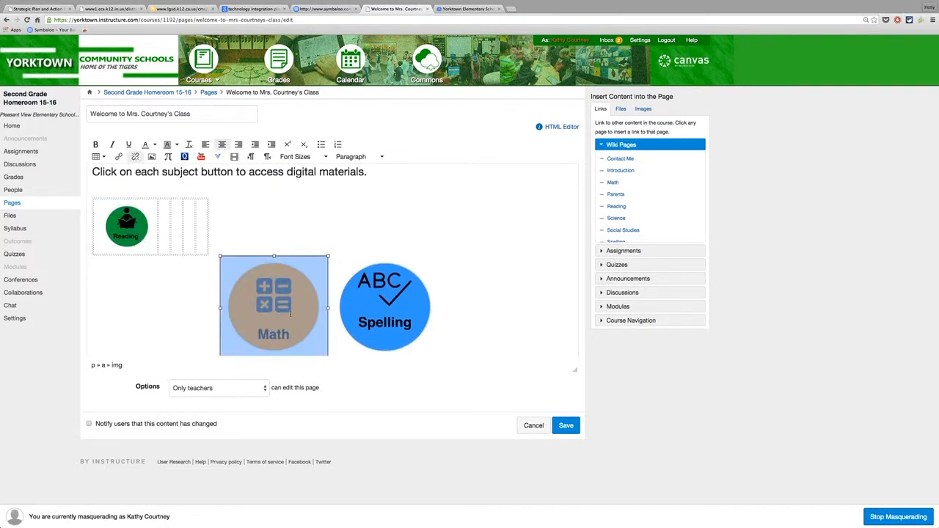
key("ctrl+x")
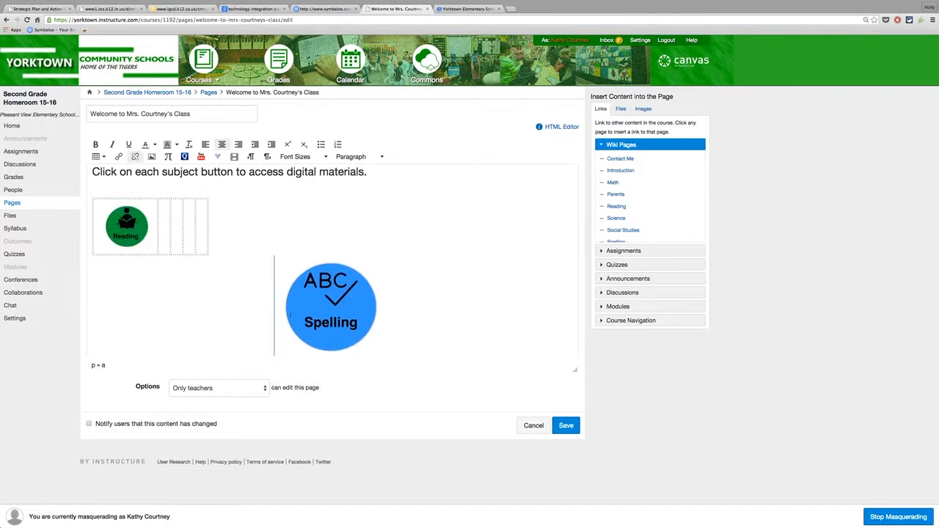
left_click(164, 219)
key("ctrl+v")
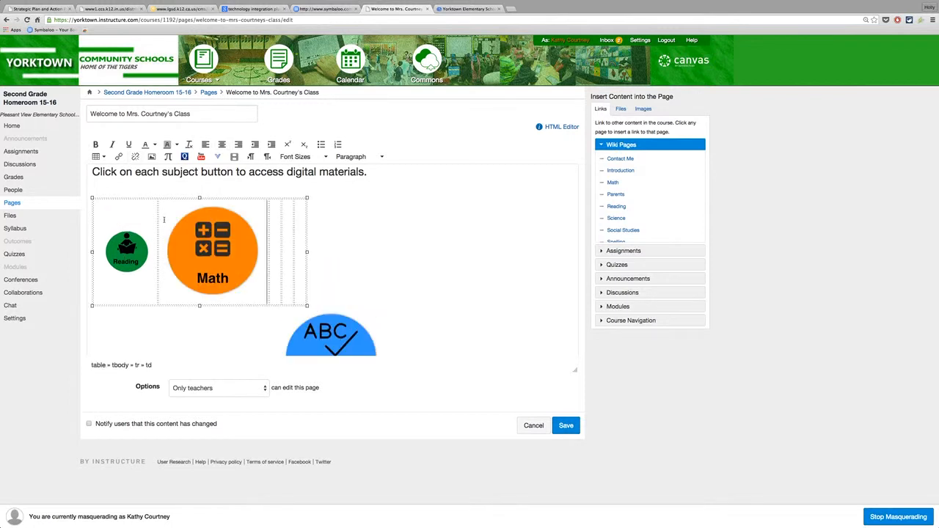
left_click(219, 226)
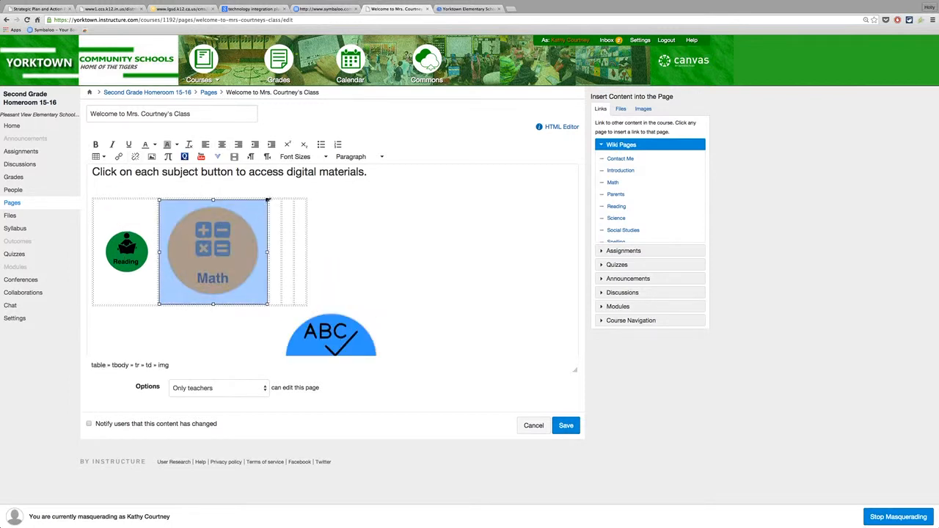
left_click_drag(267, 200, 222, 230)
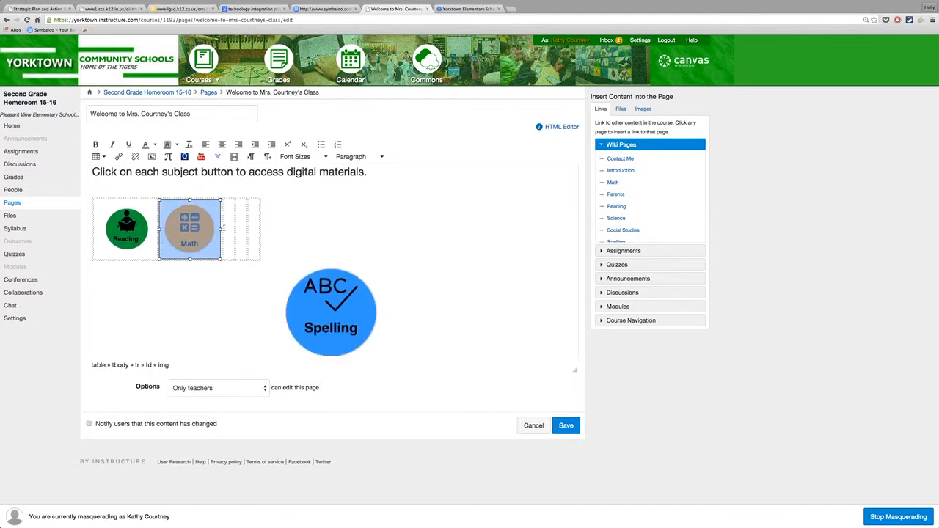
- Move the Spelling button into the third table cell and shrink it to about the Math button's size
left_click(321, 302)
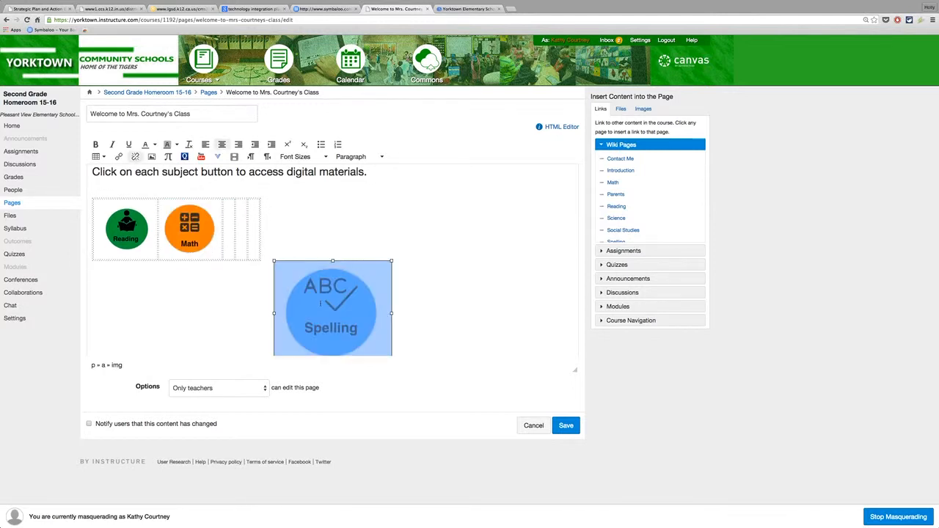
key("BackSpace")
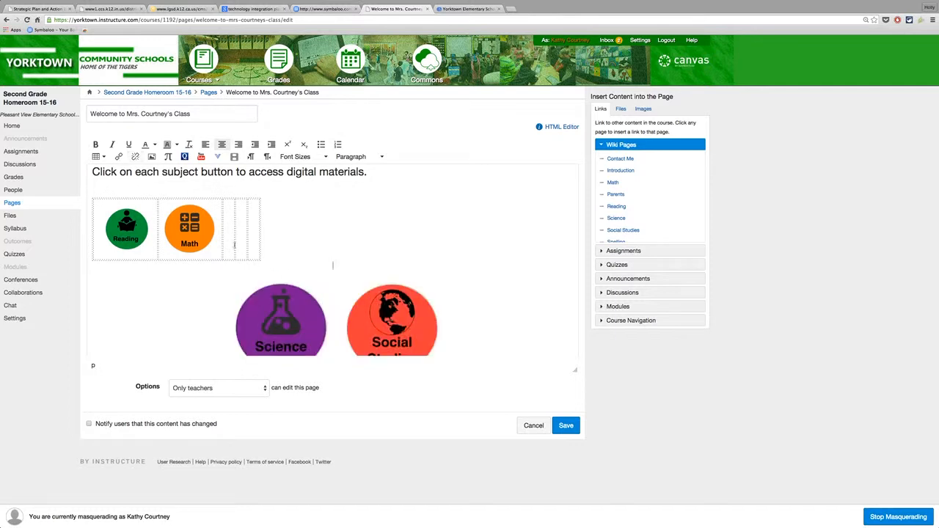
left_click(230, 226)
key("ctrl+v")
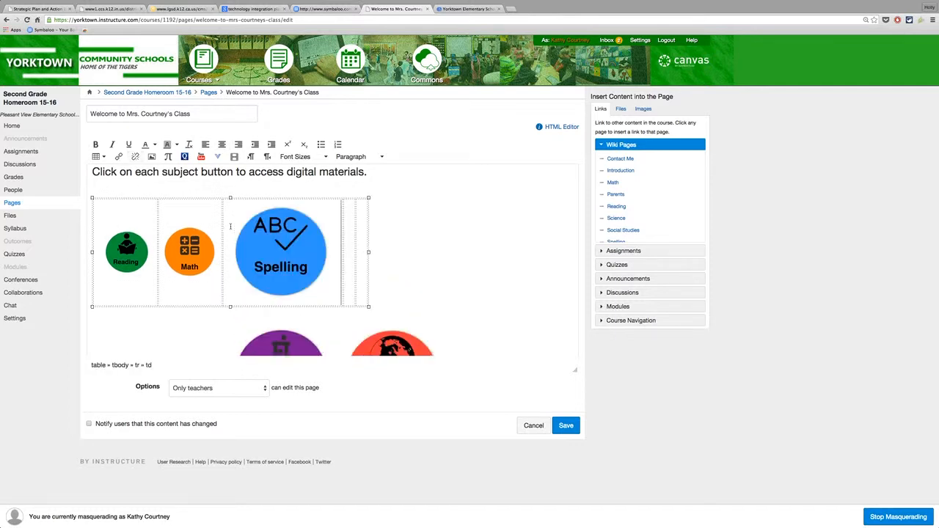
left_click(328, 221)
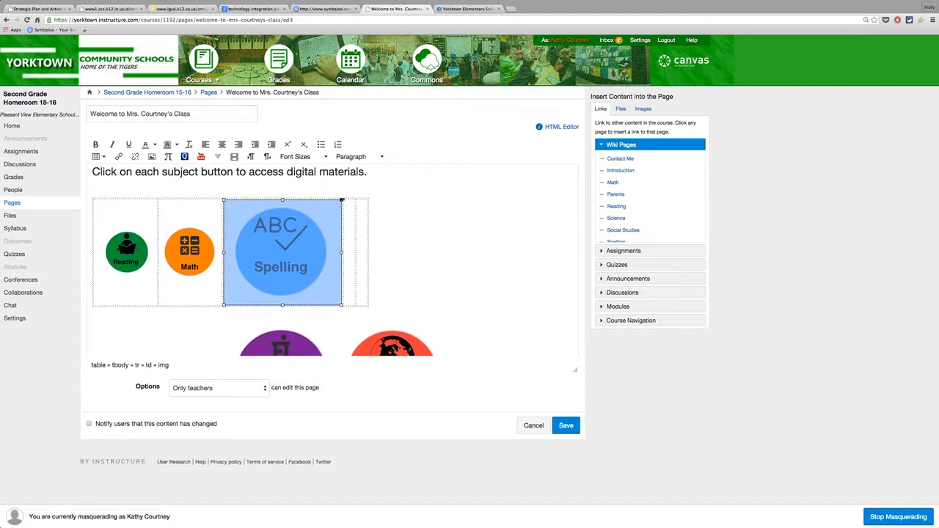
left_click_drag(341, 199, 291, 245)
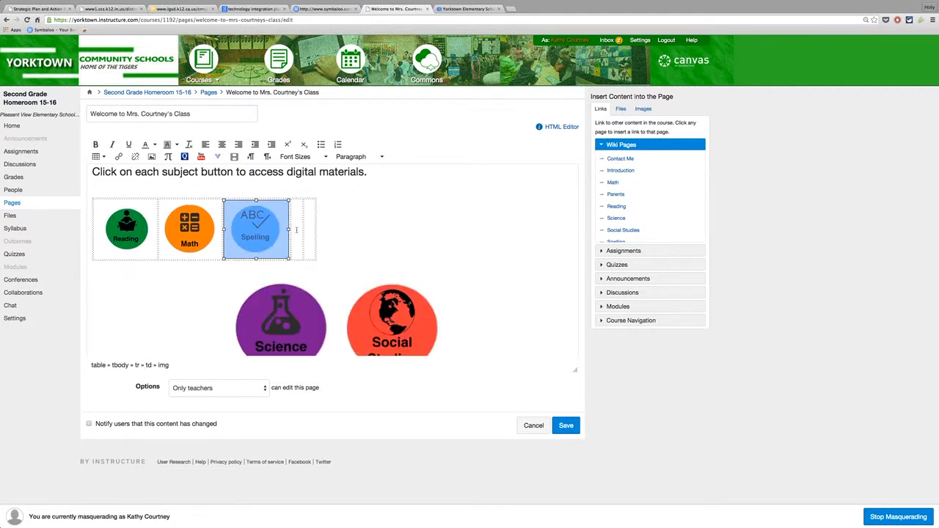
- Move the Science button into the fourth table cell and shrink it to about the Spelling button's size
left_click(281, 331)
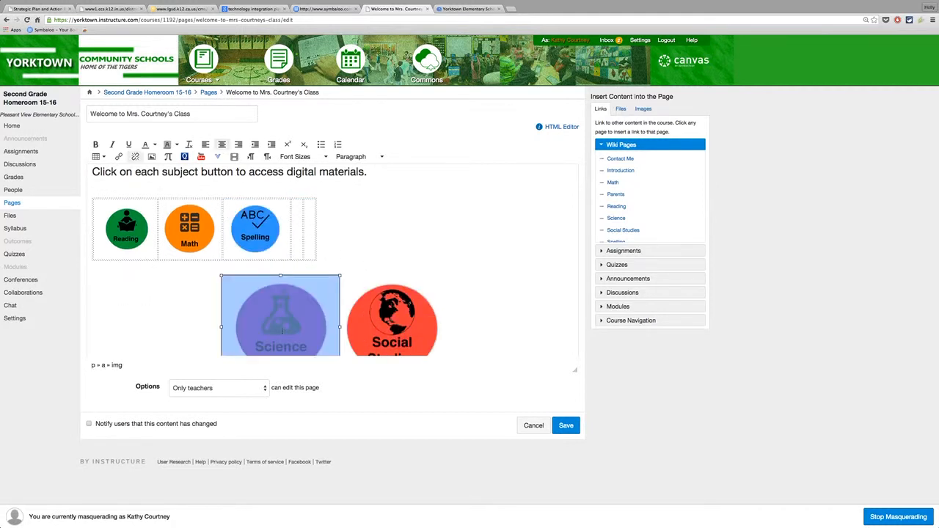
key("ctrl+x")
left_click(298, 233)
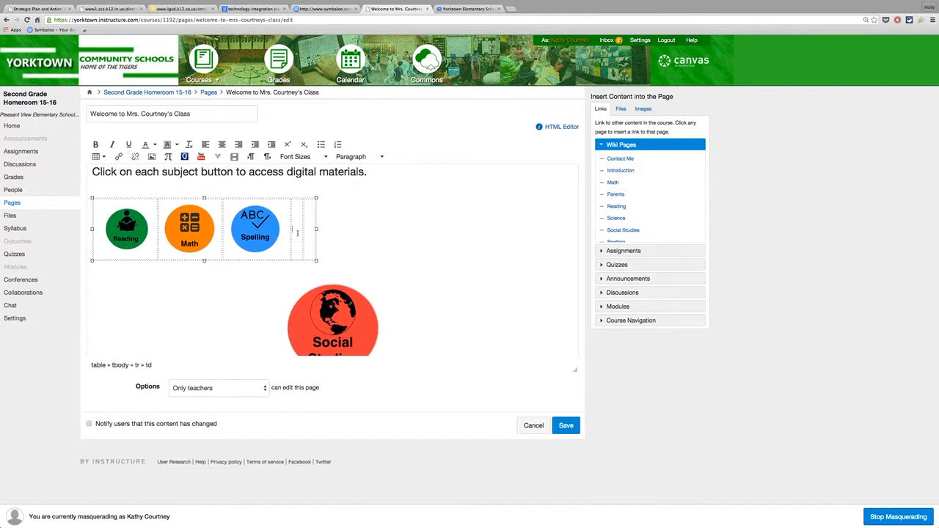
key("ctrl+v")
left_click(348, 249)
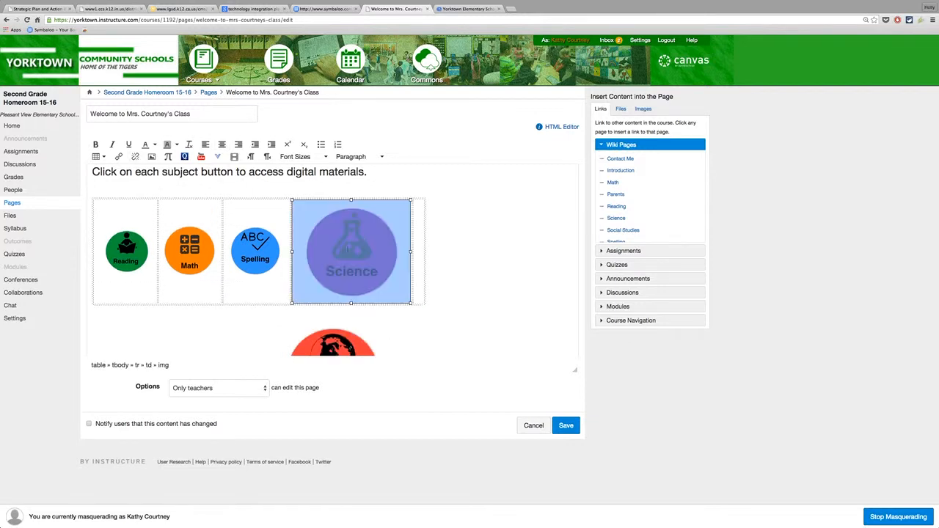
left_click_drag(411, 199, 362, 203)
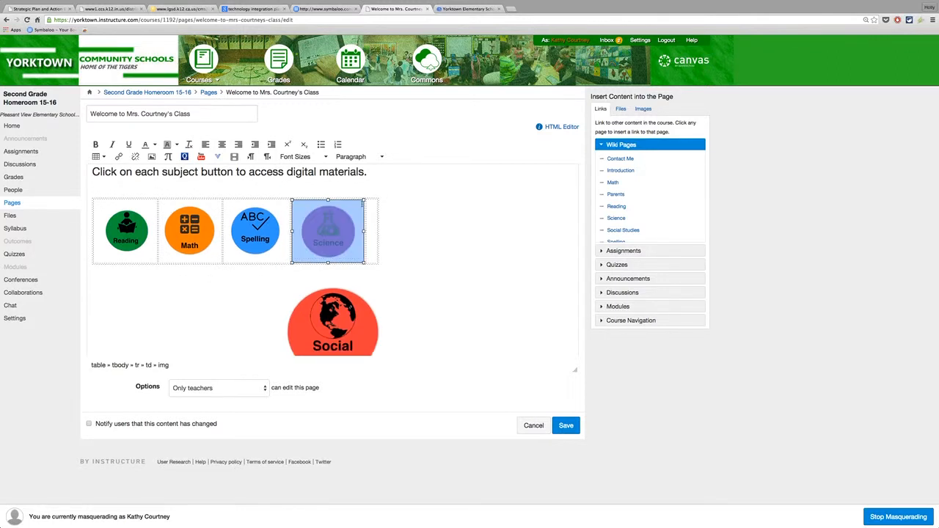
left_click(385, 276)
- Move the Social Studies button into the fifth table cell and shrink it to about the Science button's size
left_click(336, 320)
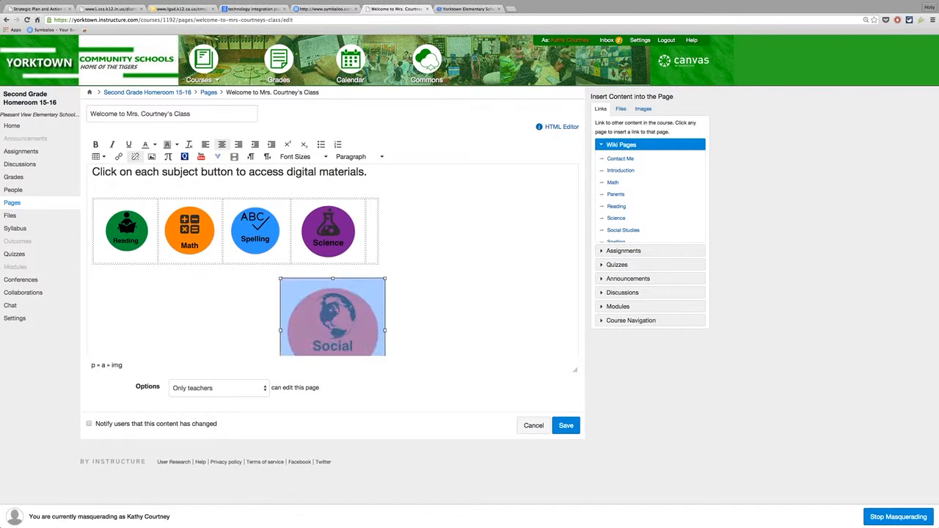
key("Delete")
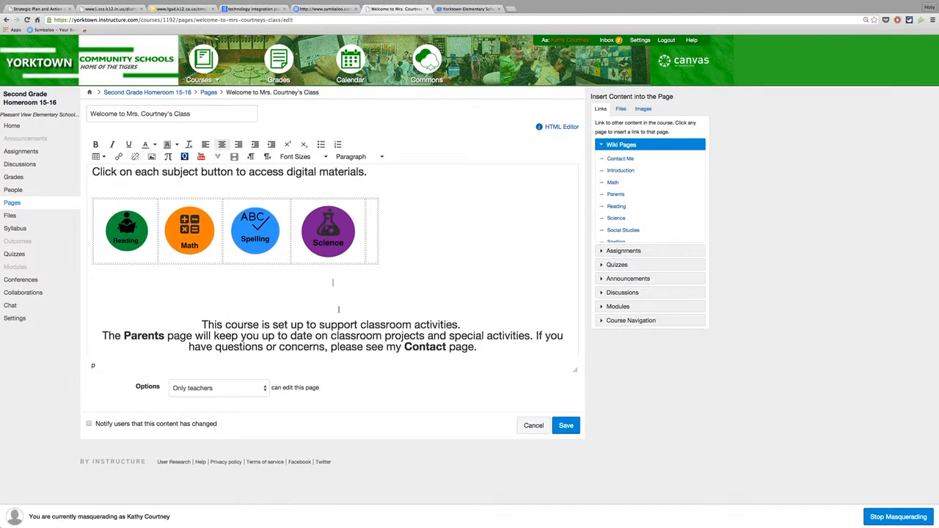
left_click(373, 238)
key("ctrl+v")
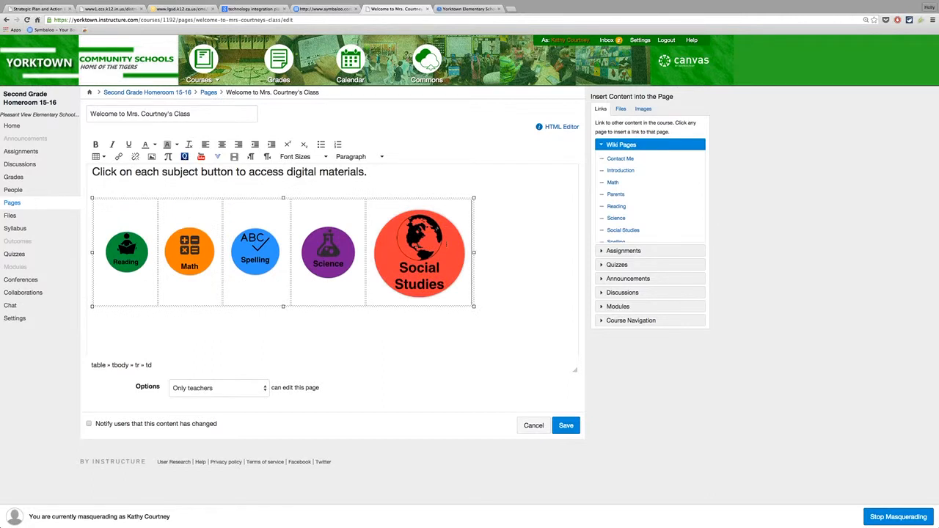
left_click(468, 202)
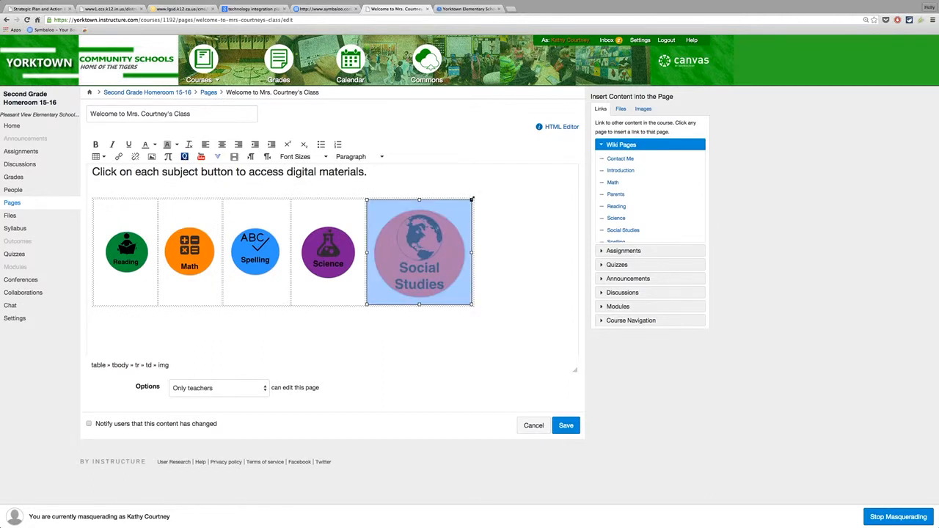
left_click_drag(472, 200, 439, 231)
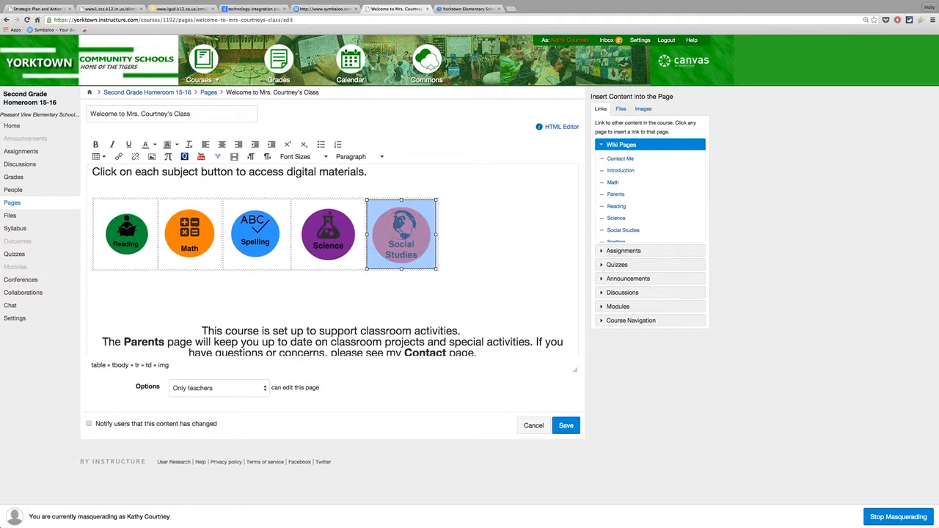
left_click(378, 289)
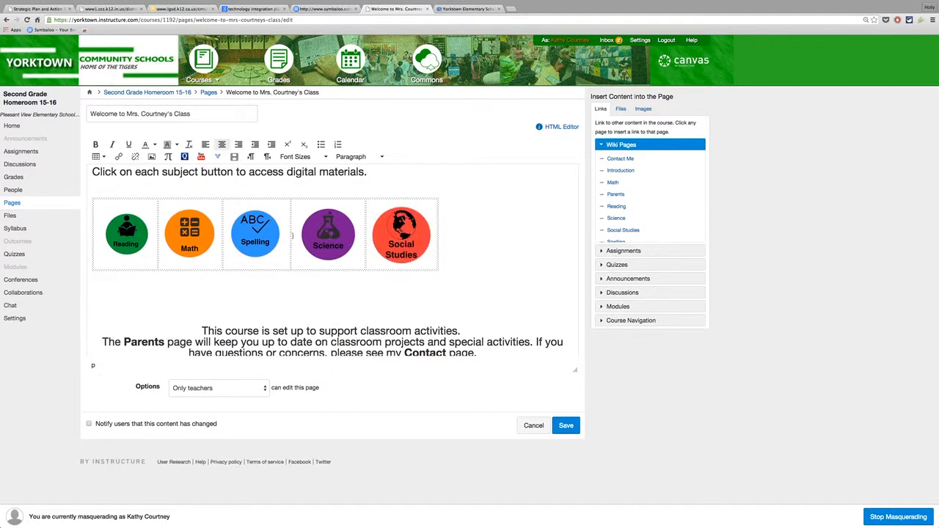
- Enlarge the Spelling button in the table slightly to bring it closer to the Science button's size
left_click(257, 233)
left_click_drag(286, 209, 295, 202)
left_click(339, 293)
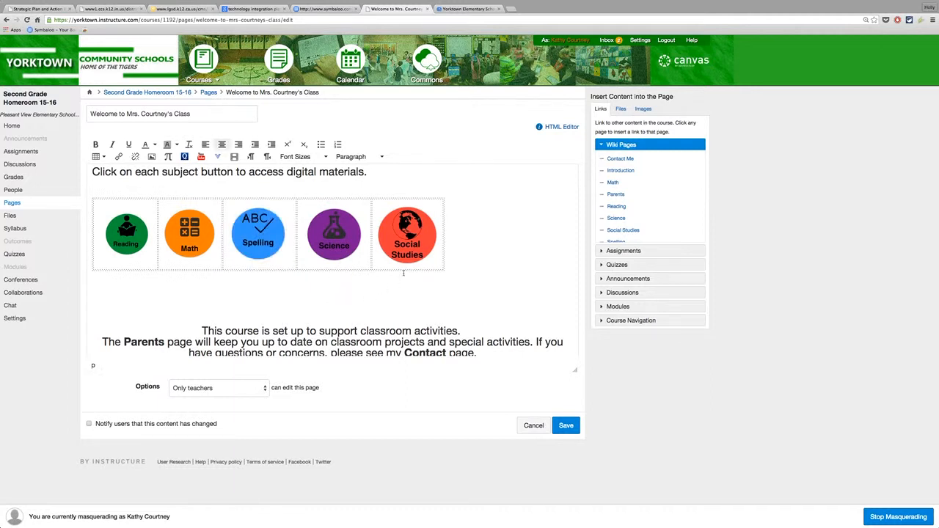
- Fine-tune the Social Studies button in the table, making it slightly smaller to match the Science button
left_click(406, 240)
left_click_drag(442, 200, 444, 200)
left_click(463, 248)
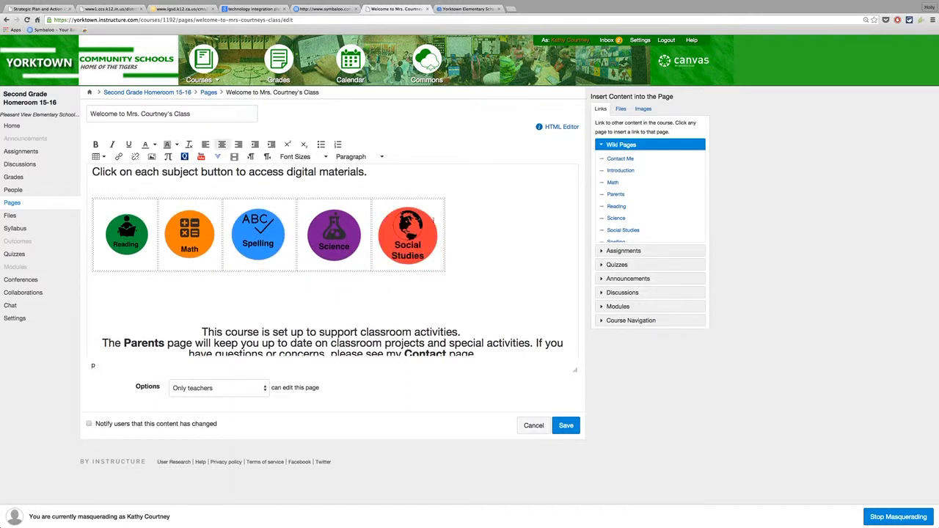
left_click(431, 217)
left_click_drag(443, 200, 438, 203)
left_click(488, 254)
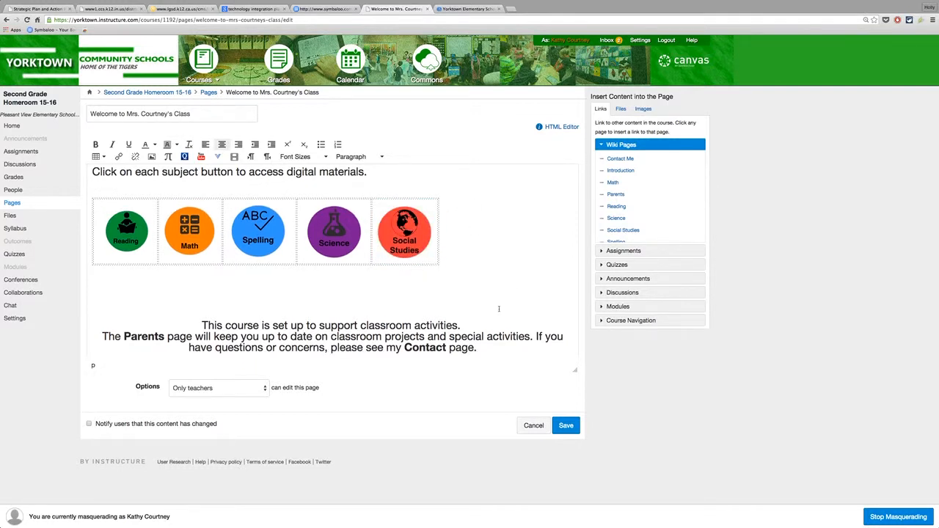
- Delete a blank line below the subject button table and add one above the Parents and Contact buttons
left_click(407, 304)
key("BackSpace")
scroll(341, 247, "down", 5)
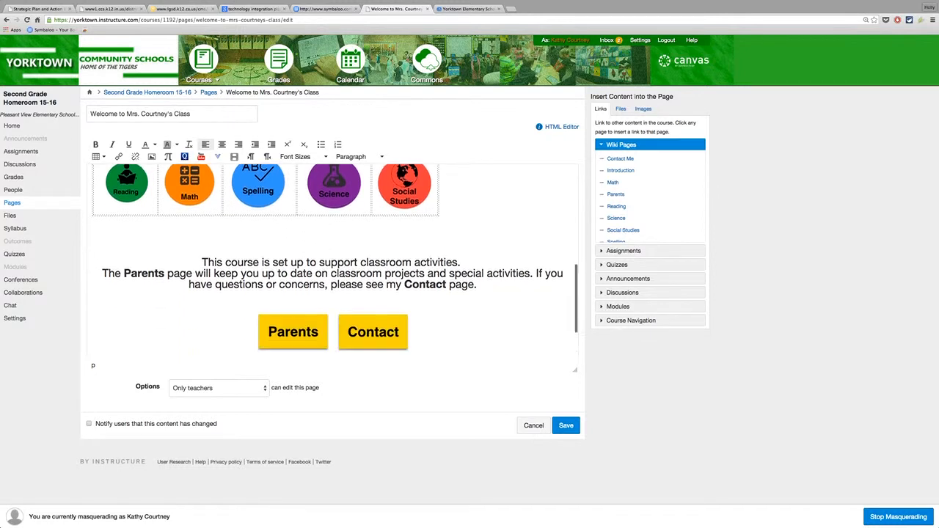
left_click(340, 239)
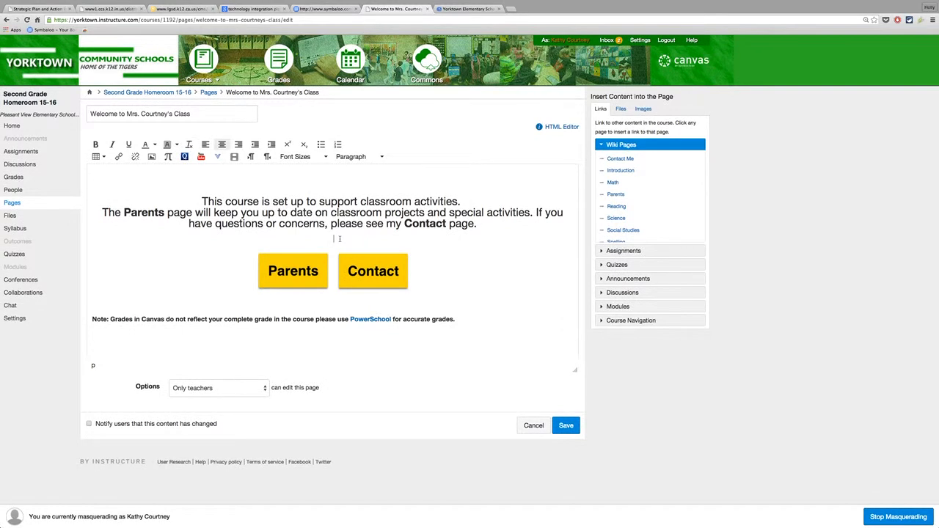
key("Return")
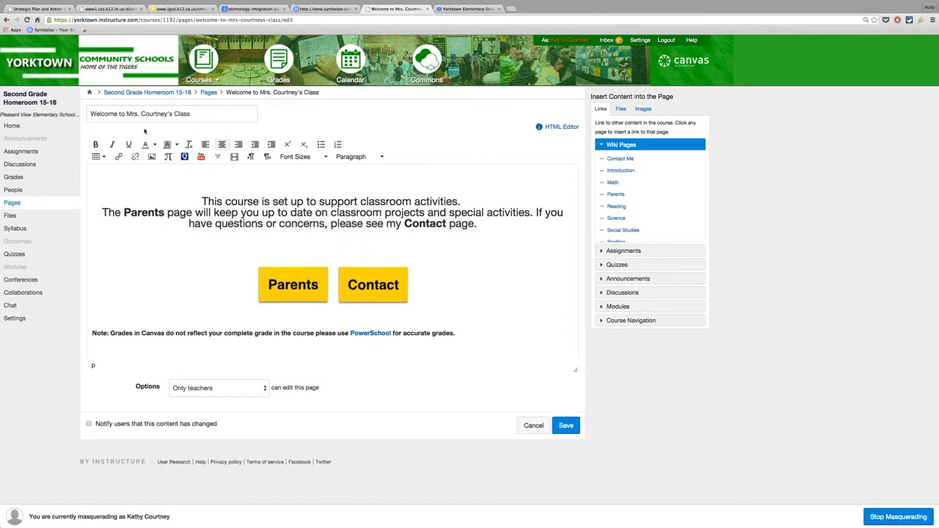
- Insert a table with two columns and one row above the Parents and Contact buttons
left_click(99, 157)
mouse_move(107, 175)
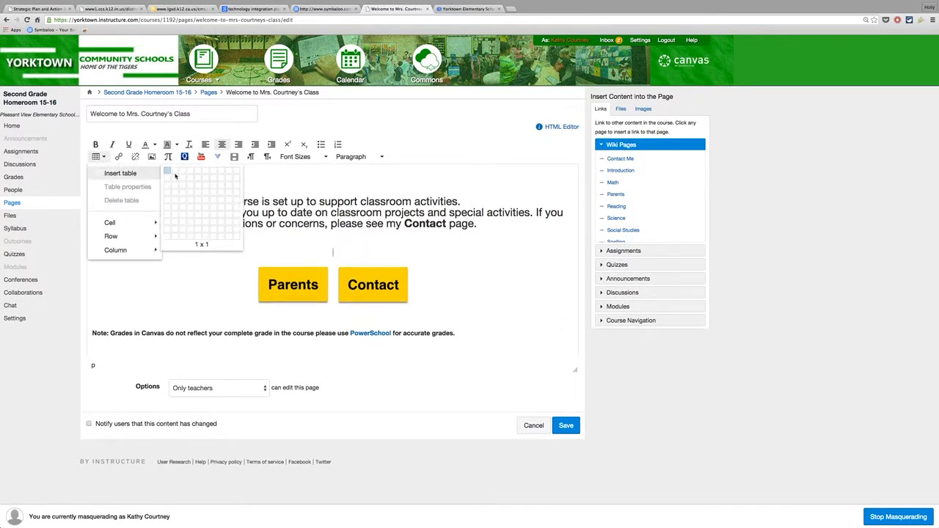
left_click(170, 172)
- Move the Parents button into the first cell and the Contact button into the second cell of the new two-column table
left_click(299, 281)
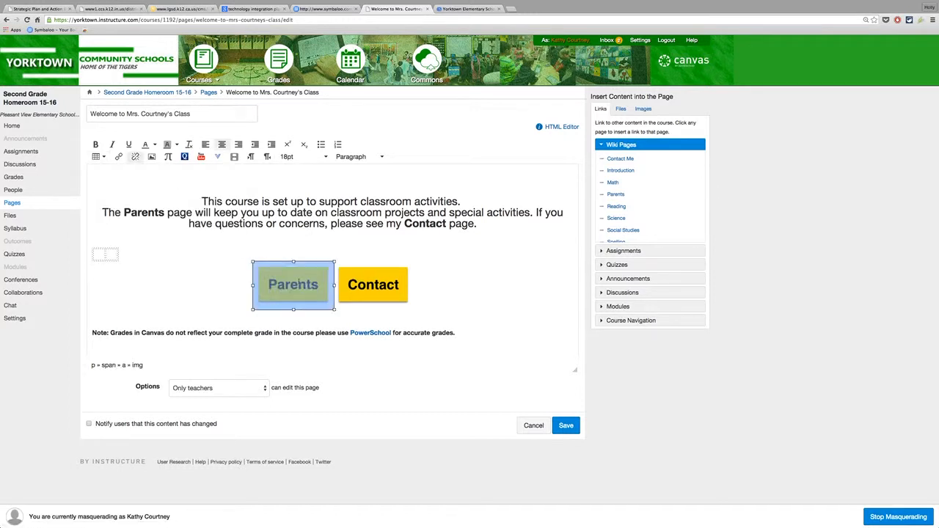
key("ctrl+x")
left_click(102, 253)
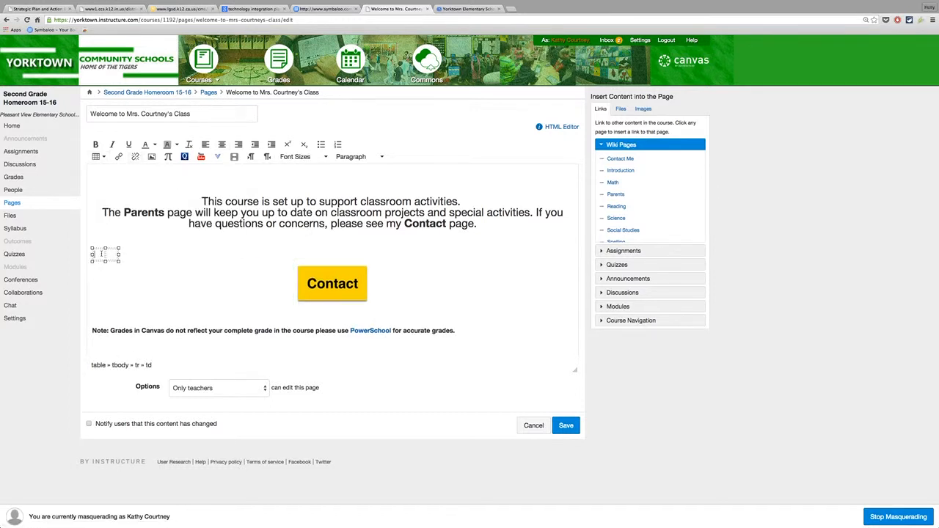
key("ctrl+v")
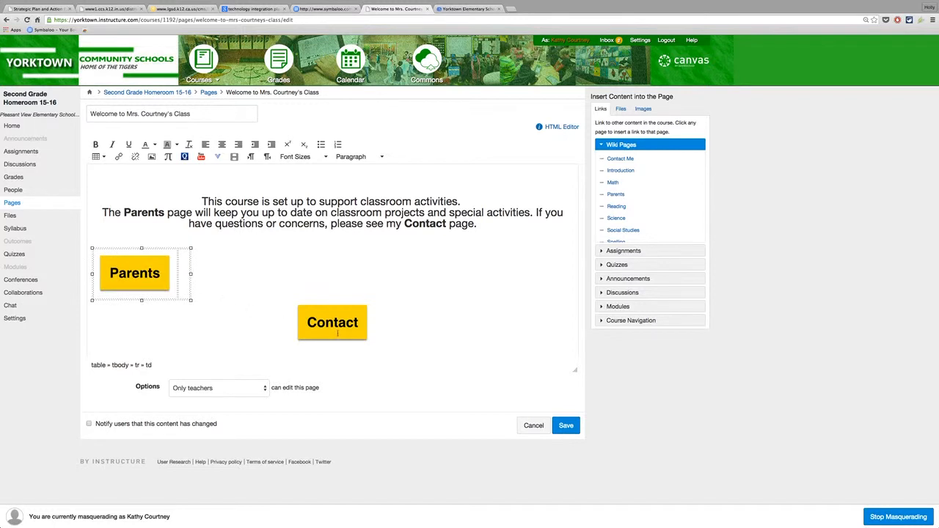
left_click(336, 327)
key("ctrl+x")
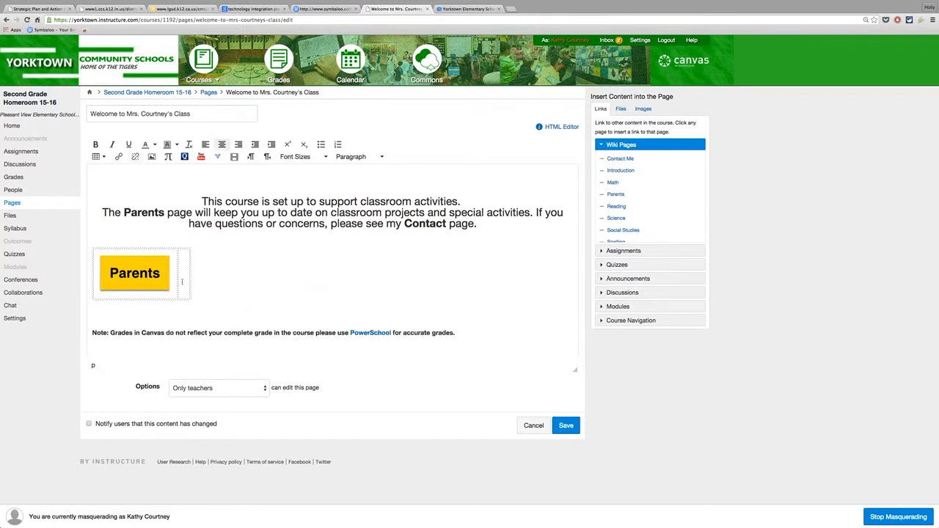
left_click(181, 274)
key("ctrl+v")
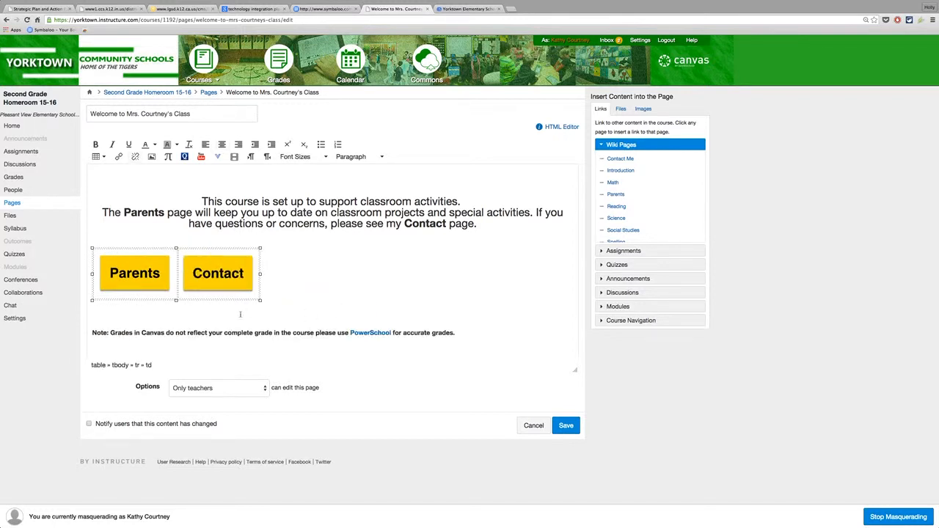
- Stretch the Parents and Contact table to nearly the full page width and center each button in its cell
left_click_drag(260, 301, 545, 334)
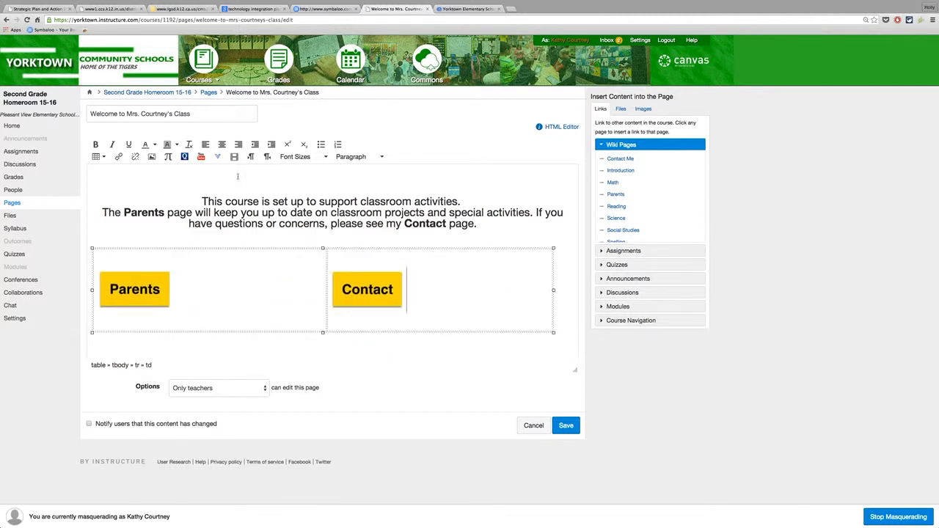
left_click(222, 144)
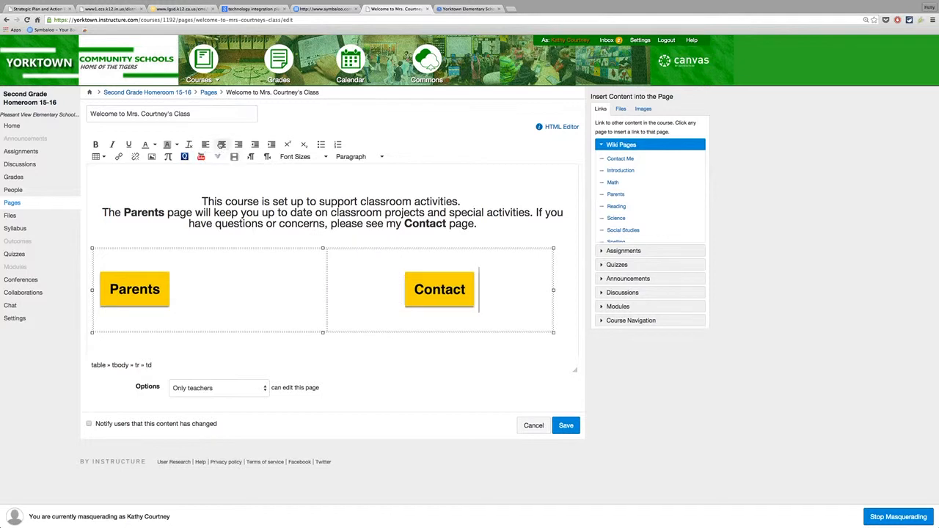
left_click(139, 287)
left_click(222, 144)
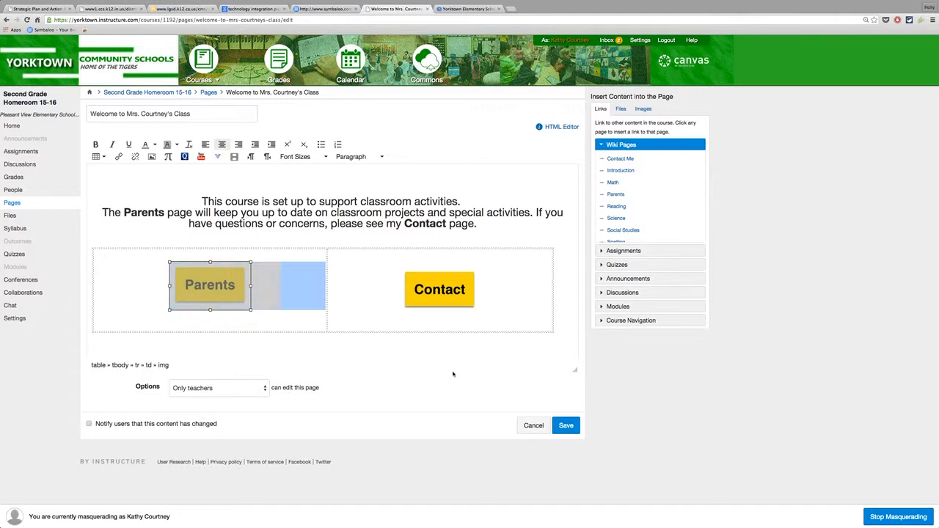
left_click(467, 202)
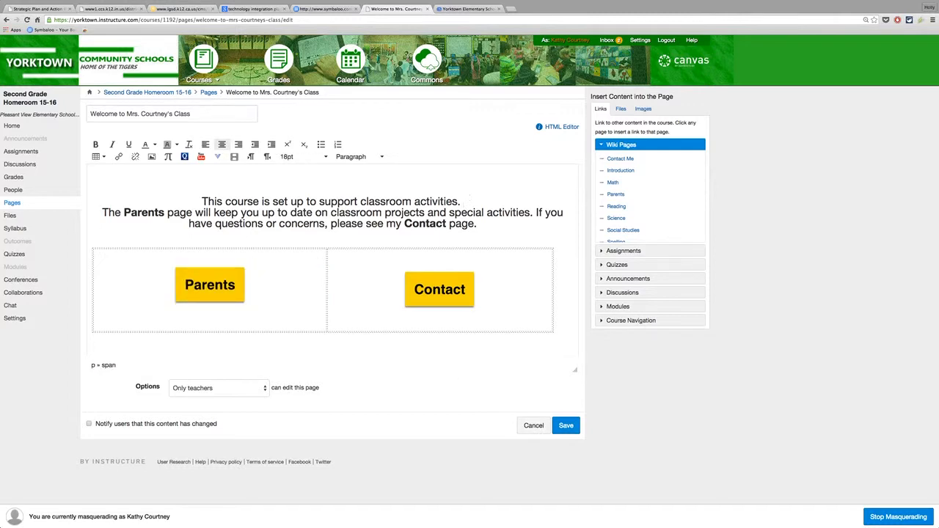
- Look over the edited welcome page, save it, and check the button layout on the saved page
scroll(415, 291, "up", 5)
scroll(415, 291, "down", 1)
scroll(415, 291, "down", 2)
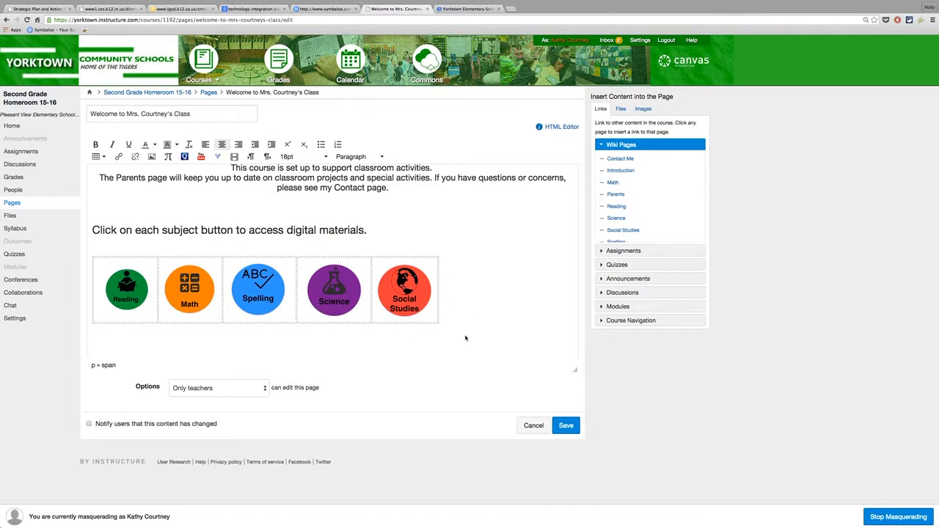
scroll(399, 338, "down", 4)
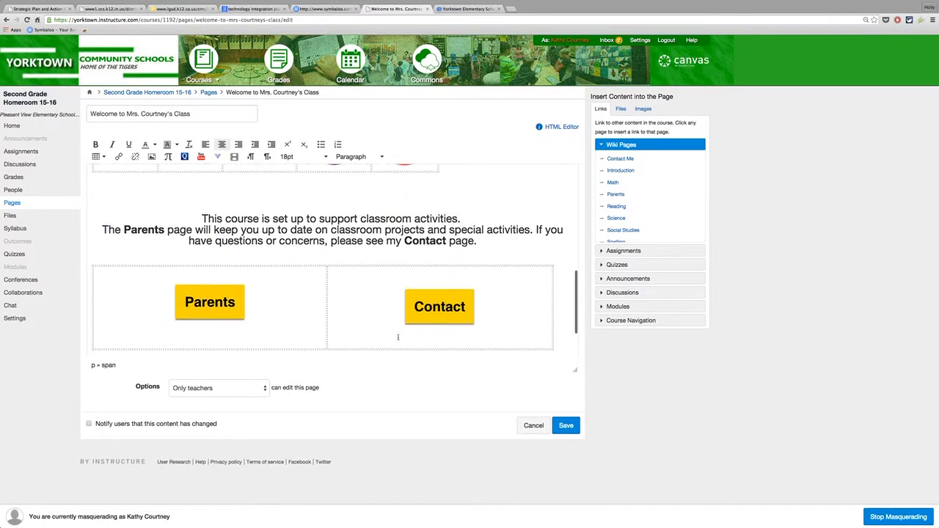
scroll(398, 338, "down", 2)
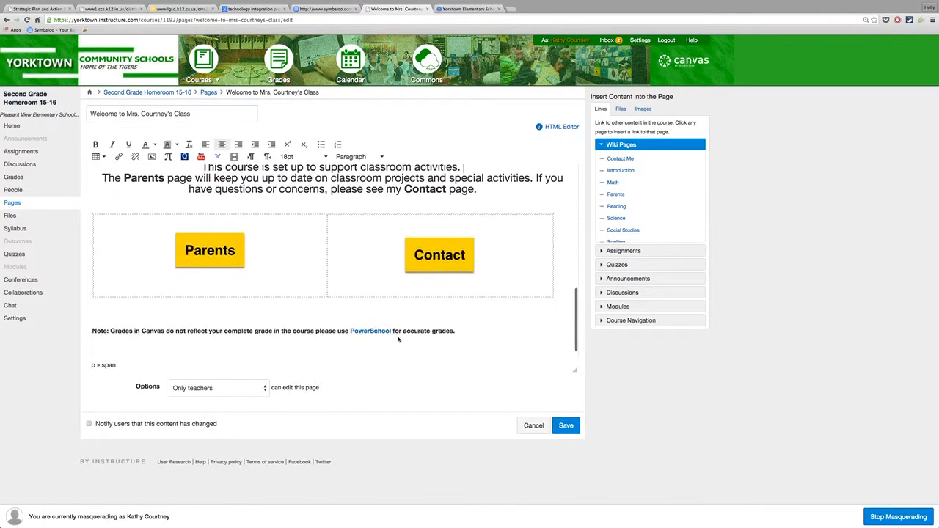
left_click(566, 426)
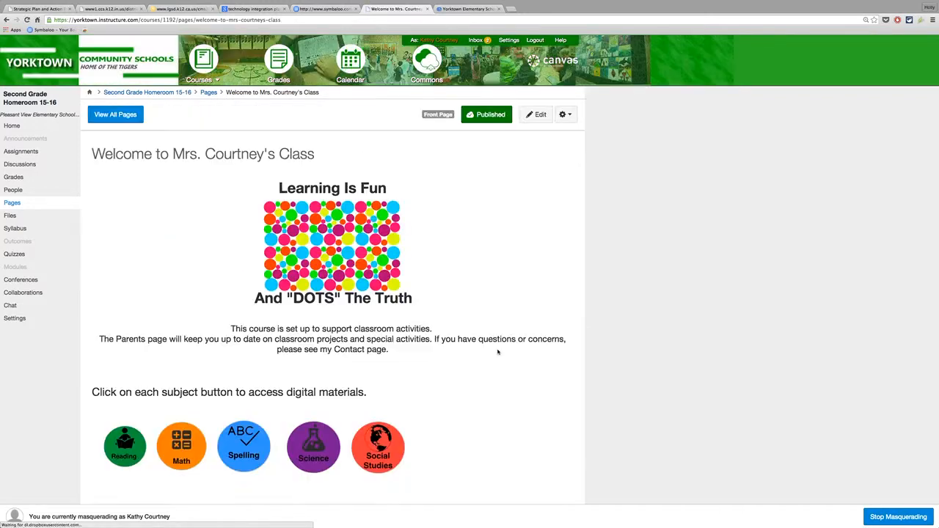
scroll(497, 352, "down", 5)
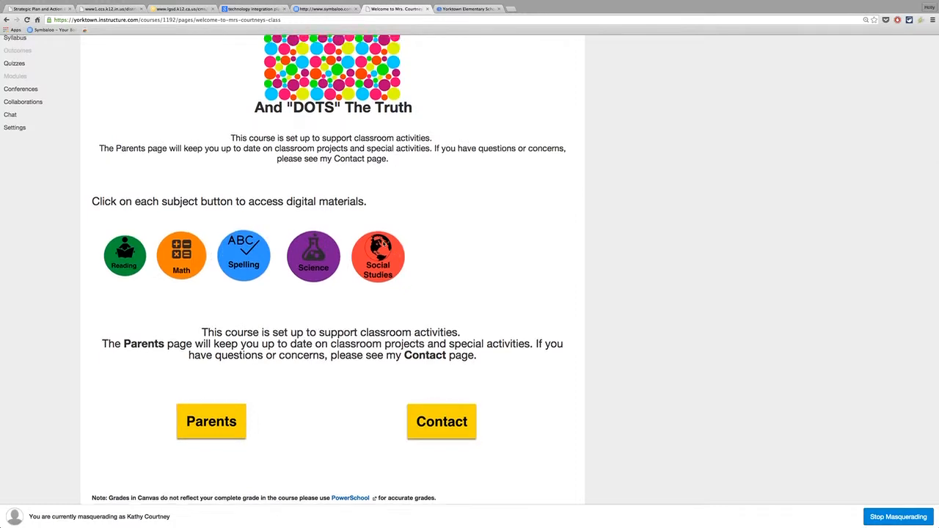
- Reopen the welcome page for editing and enlarge the Reading button to match the Math button's size
scroll(471, 250, "up", 5)
left_click(529, 115)
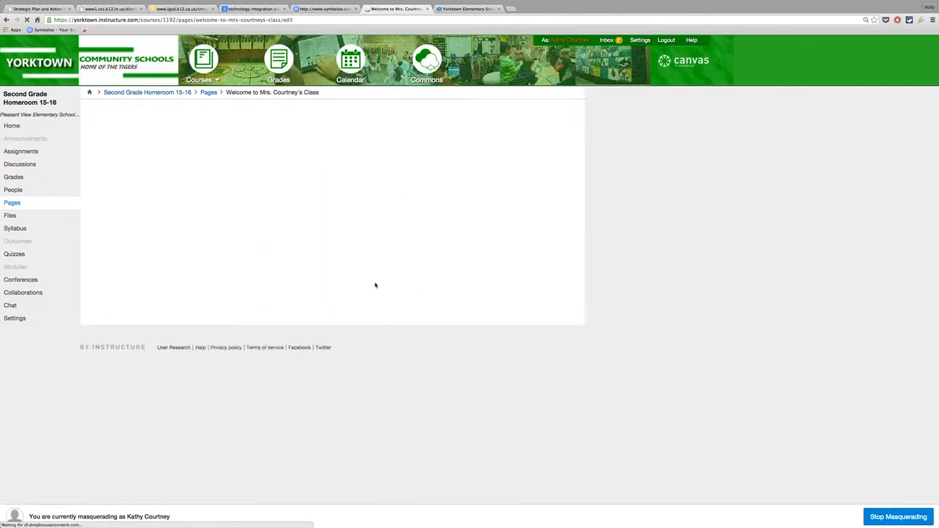
scroll(220, 257, "down", 3)
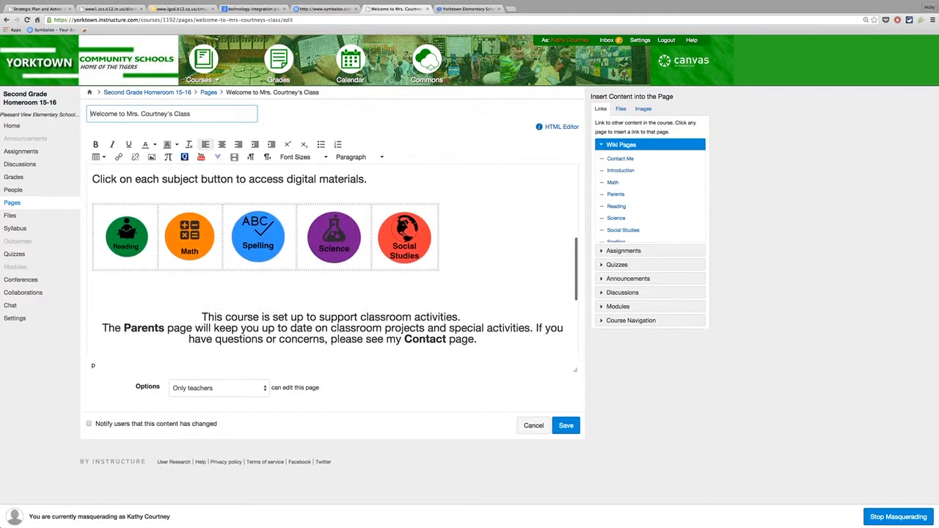
left_click(154, 253)
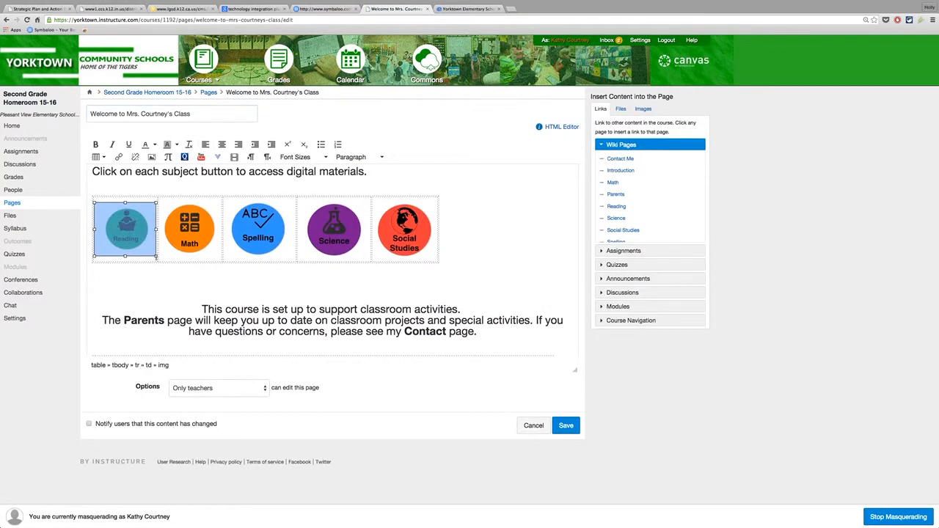
left_click_drag(155, 256, 160, 256)
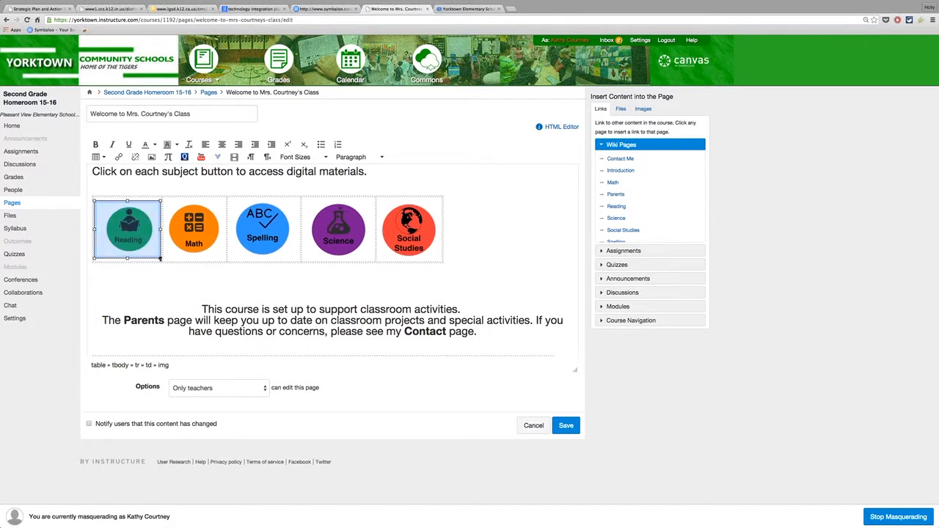
left_click_drag(160, 258, 160, 257)
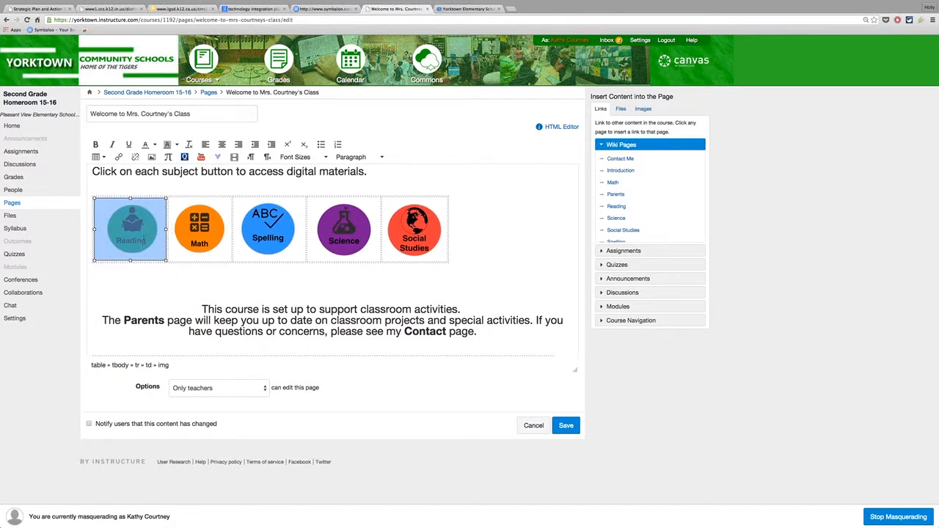
left_click(201, 253)
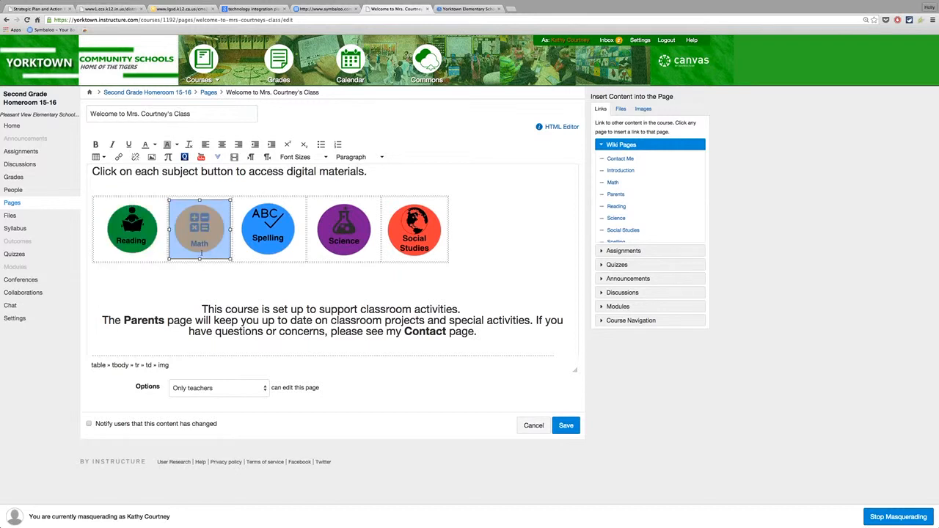
- Stretch the five-button subject table to nearly the full page width, making it slightly taller
left_click(462, 264)
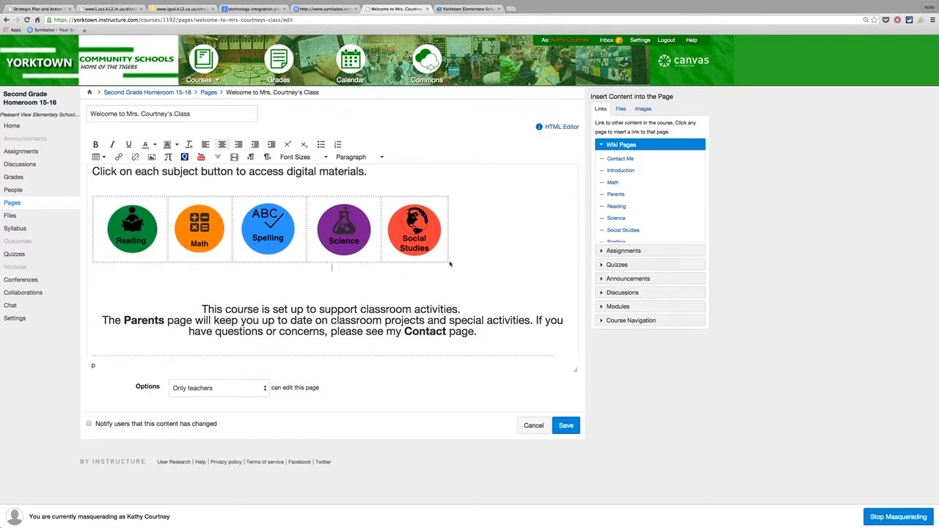
left_click(447, 246)
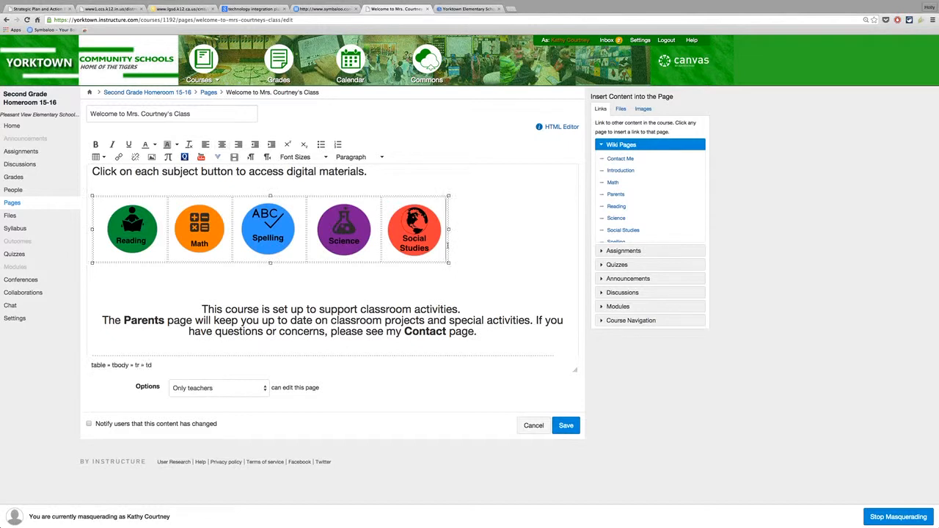
left_click_drag(449, 262, 551, 272)
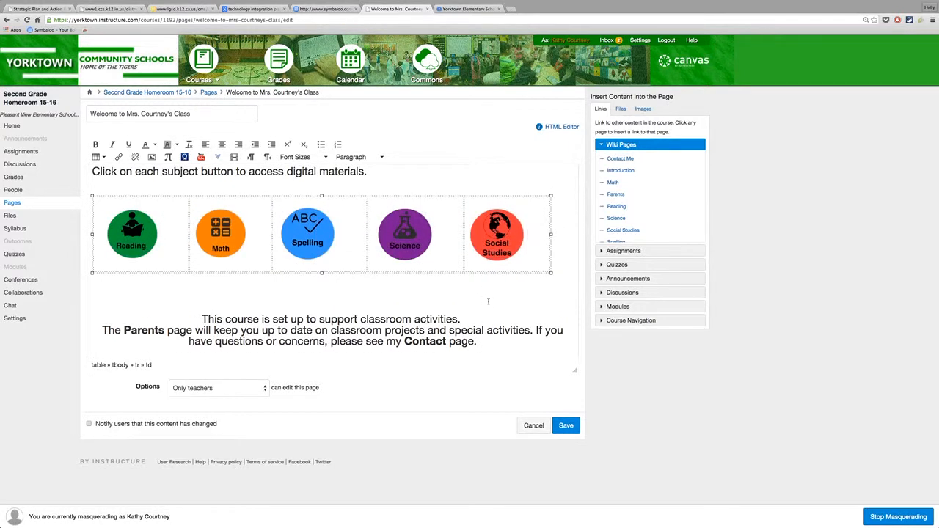
- Center the Social Studies, Science, Spelling, Math and Reading buttons within their table cells
left_click(499, 237)
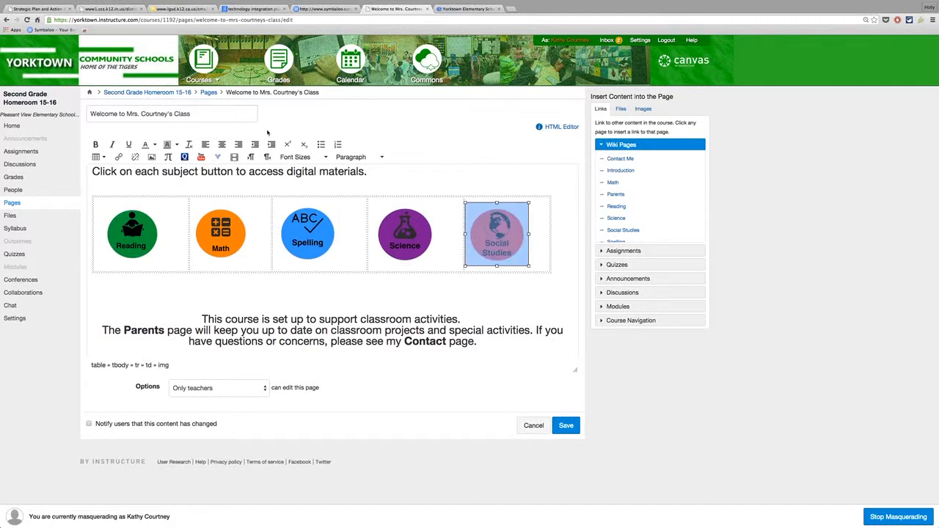
left_click(222, 144)
left_click(405, 235)
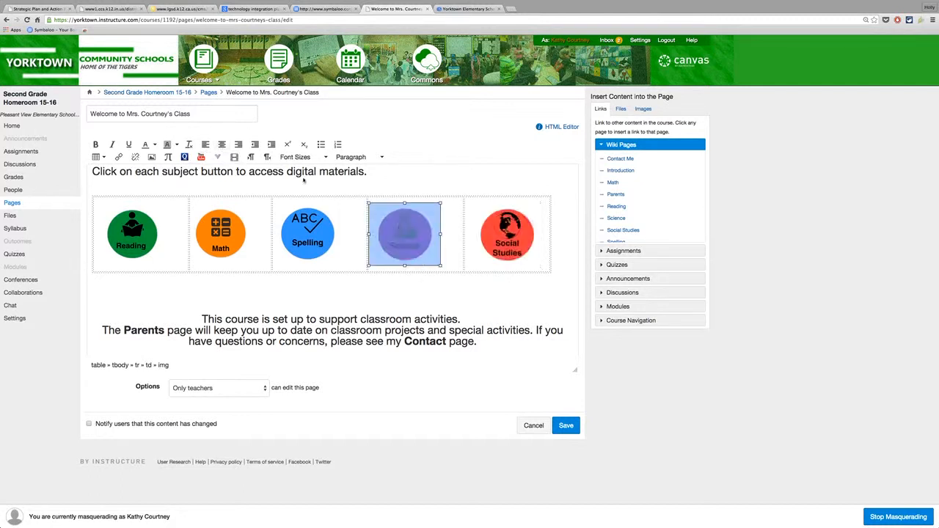
left_click(221, 144)
left_click(312, 235)
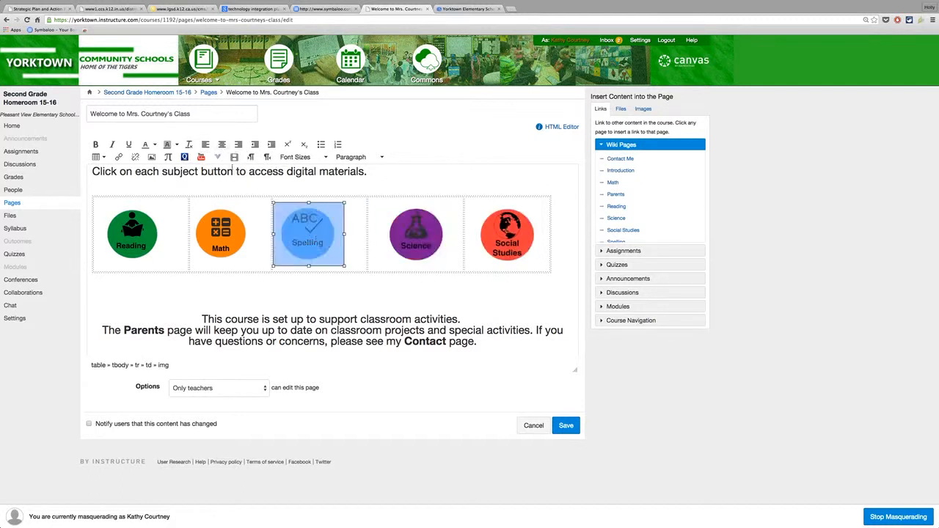
left_click(222, 144)
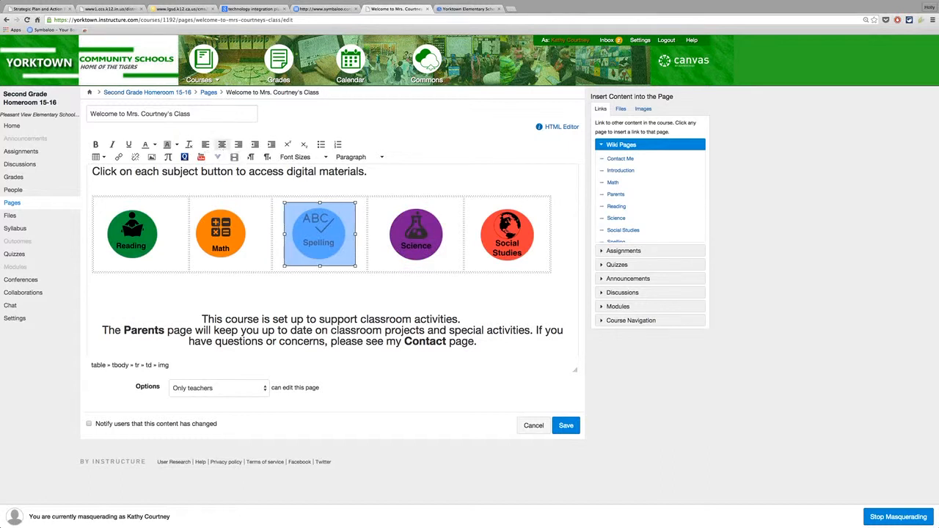
left_click(219, 235)
left_click(222, 144)
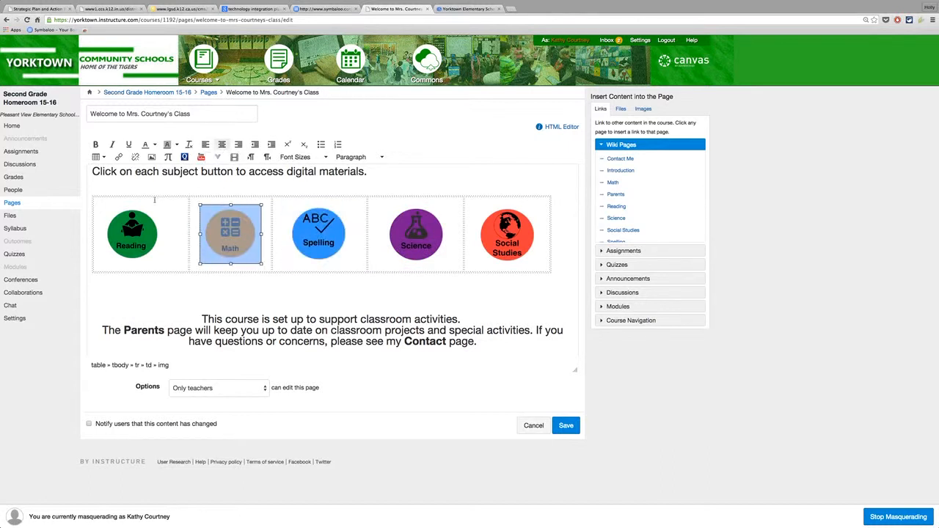
left_click(130, 233)
left_click(221, 144)
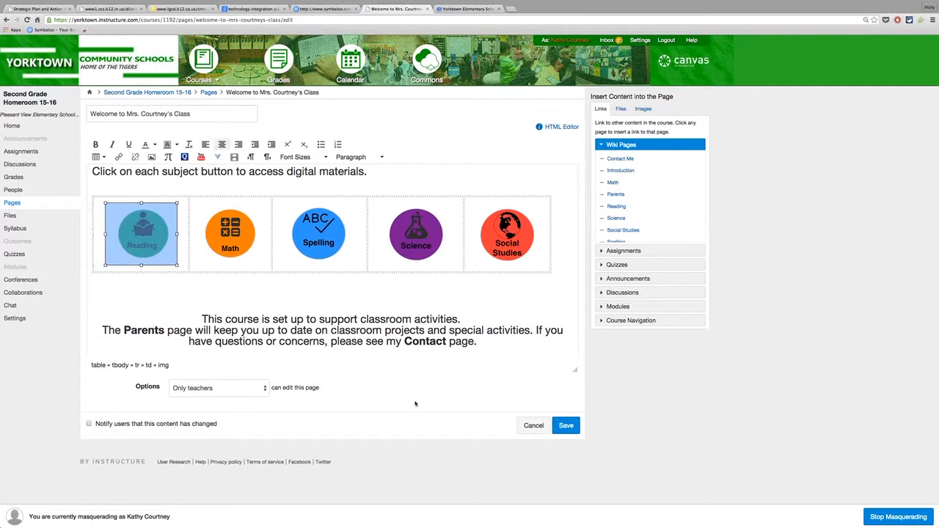
- Save the welcome page and review the spacing of the subject, Parents and Contact buttons on the saved page
left_click(565, 426)
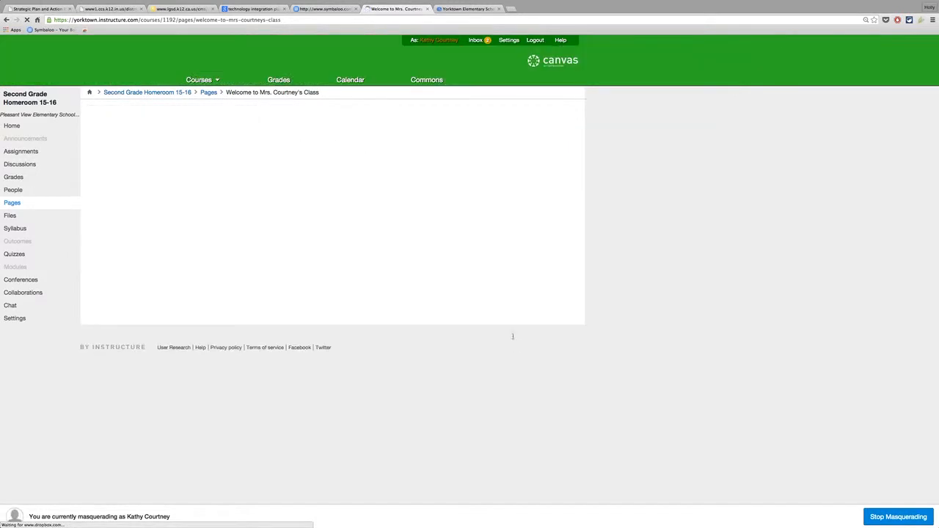
scroll(465, 295, "down", 8)
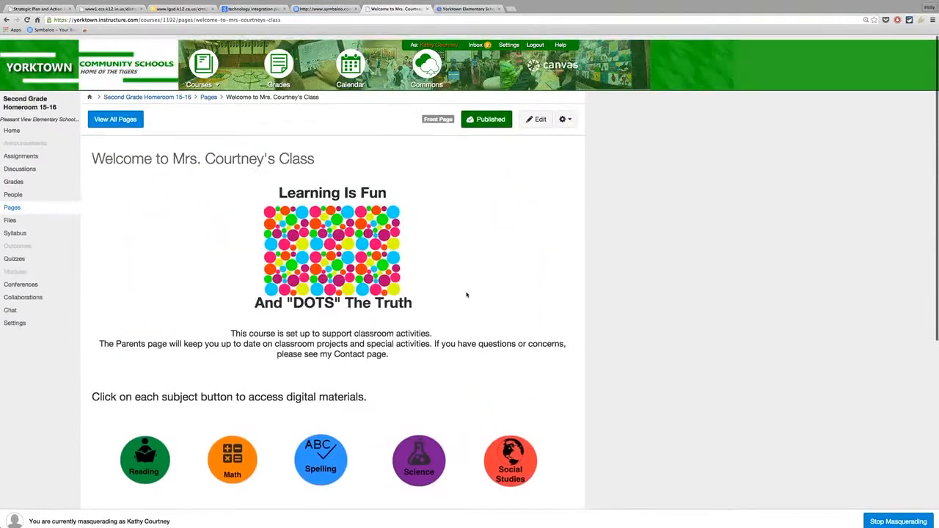
scroll(466, 295, "down", 5)
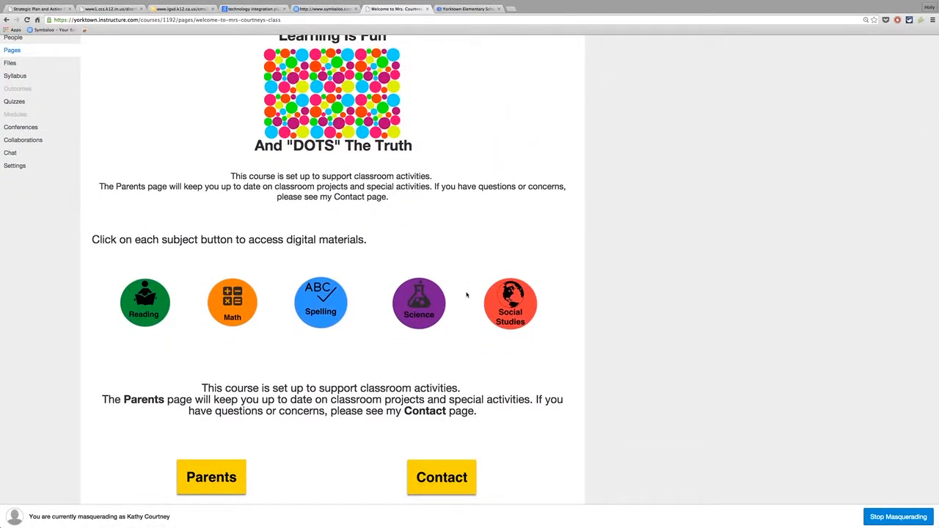
scroll(466, 295, "up", 4)
scroll(466, 293, "down", 1)
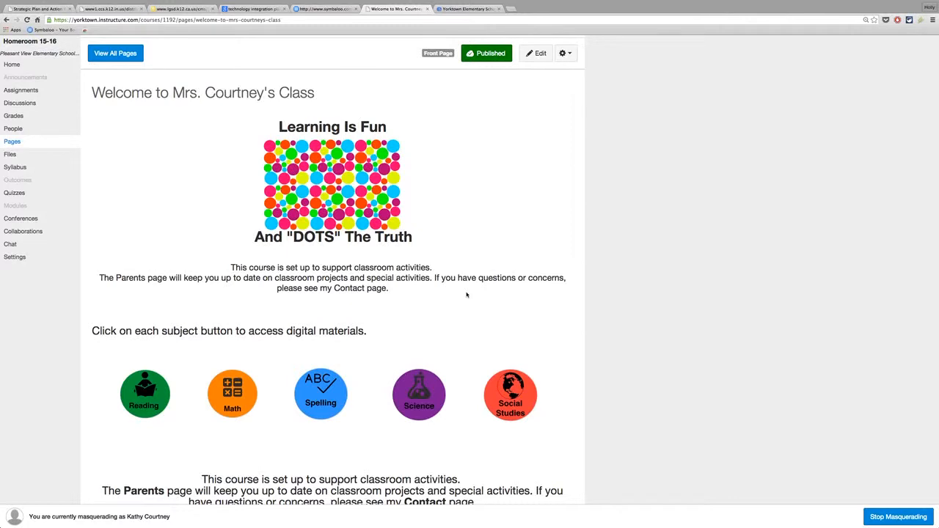
scroll(467, 294, "down", 5)
scroll(466, 295, "up", 4)
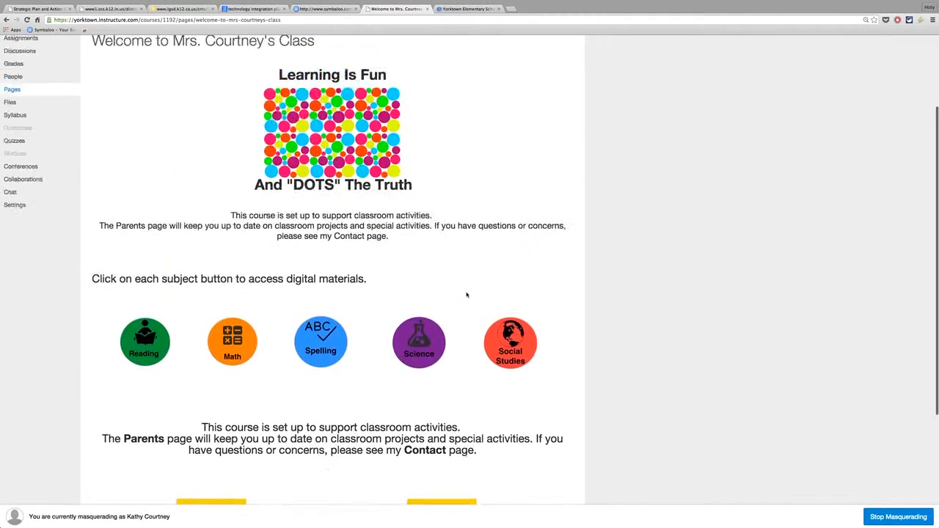
scroll(467, 295, "up", 3)
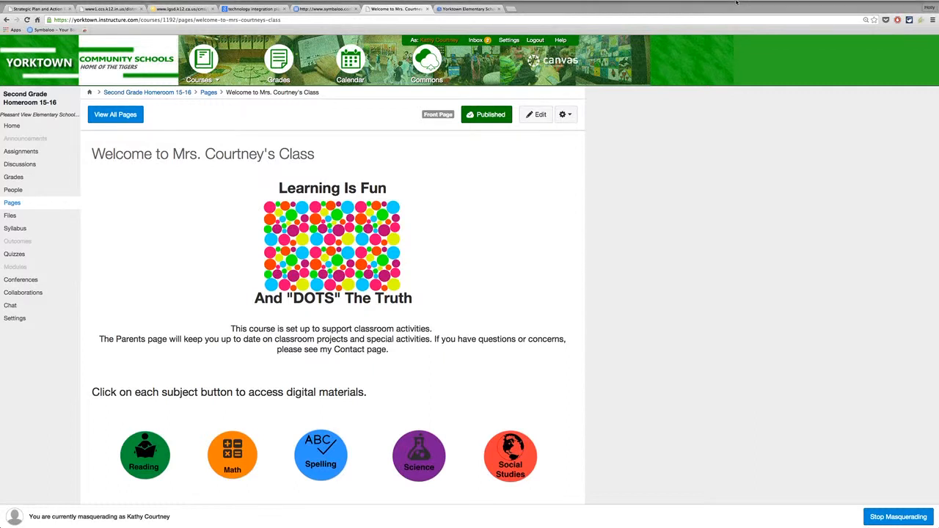
mouse_move(621, 2)
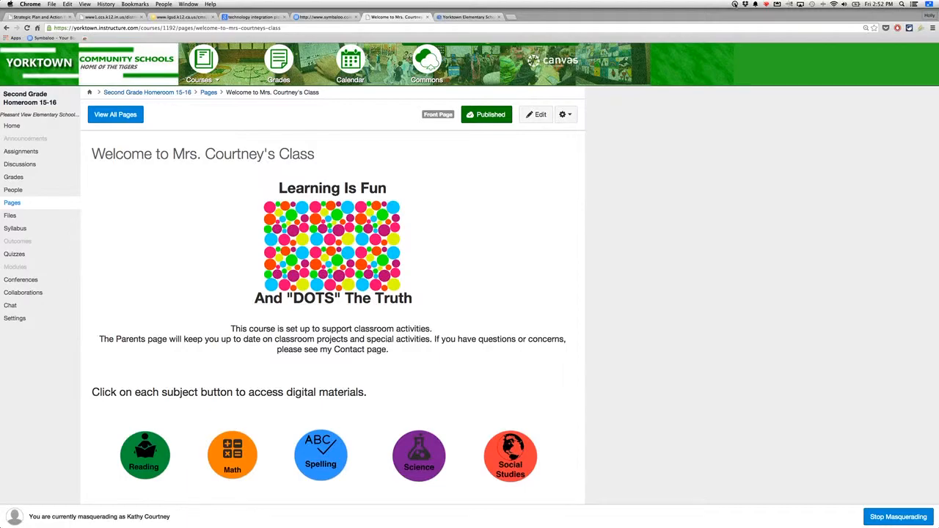